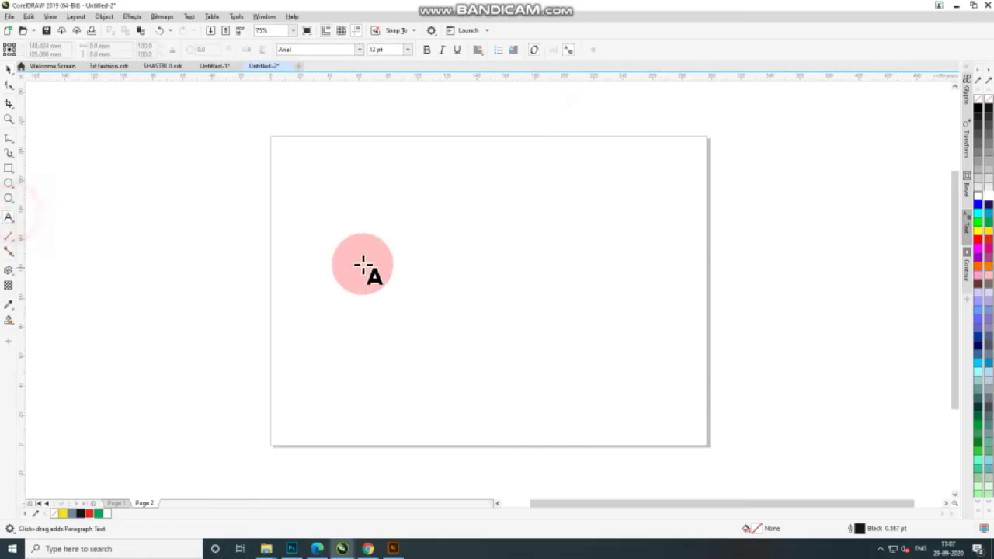
Step: Add the text 'music studio' to the page and set it in the Cono font
left_click(367, 266)
type("music studio")
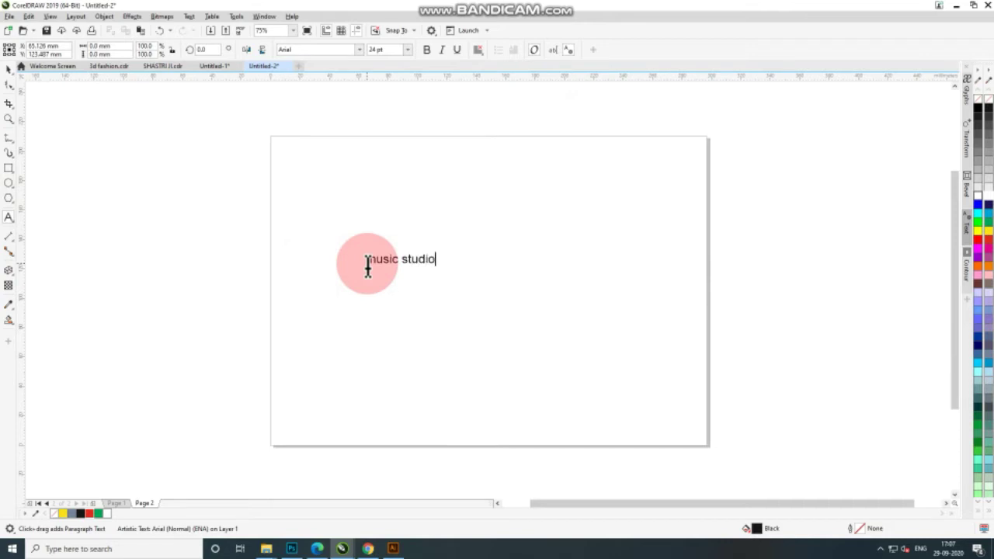
scroll(388, 257, "up", 2)
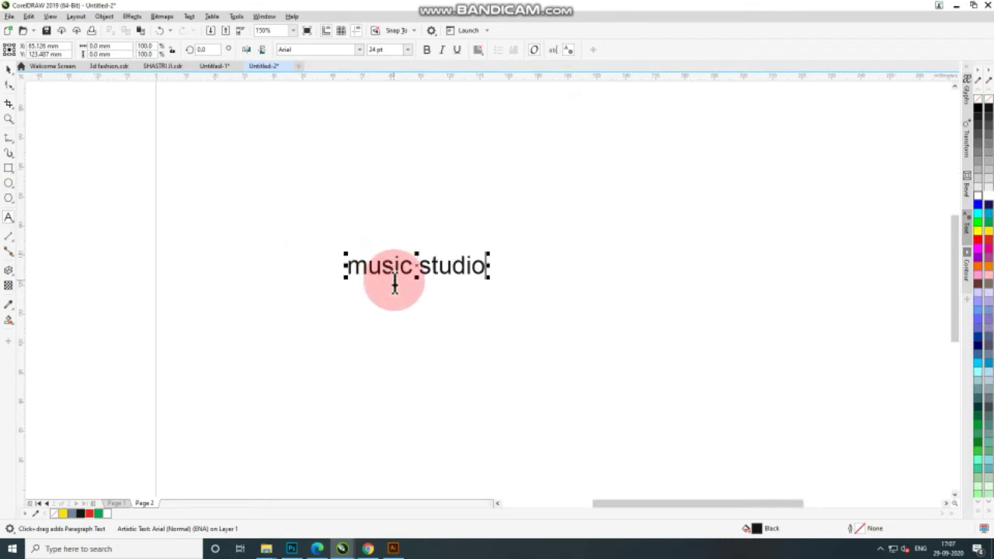
left_click(8, 70)
left_click(360, 50)
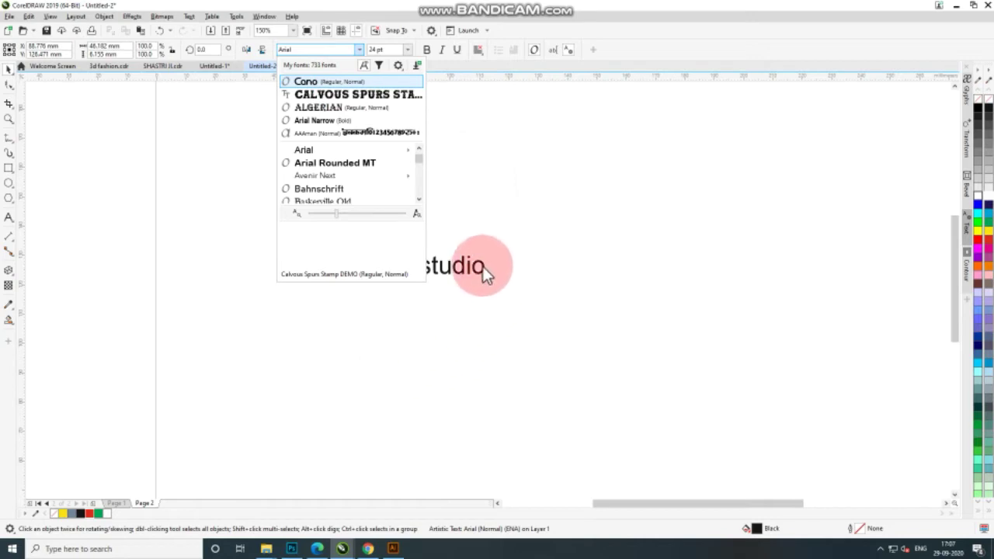
key("Return")
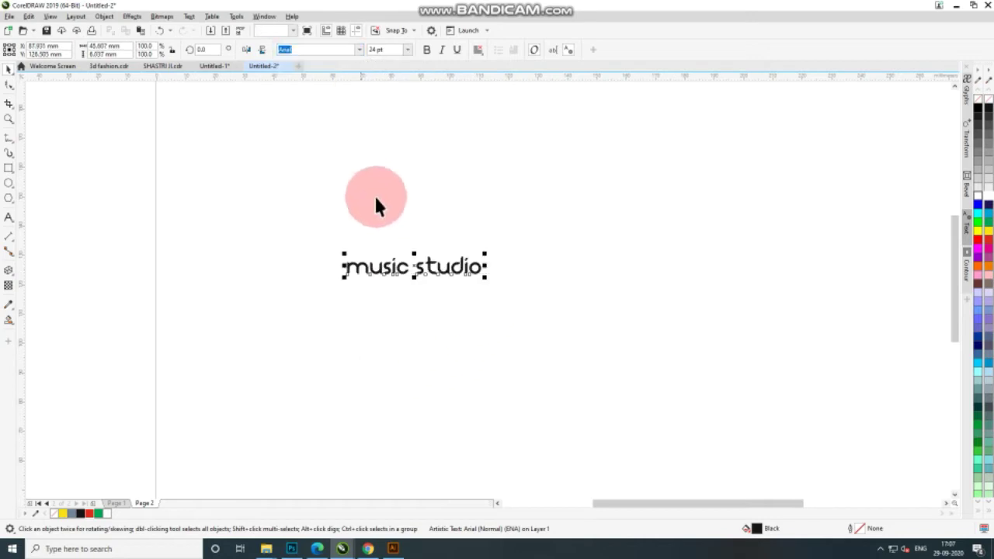
Step: Break the text at the space so 'studio' sits on a line below 'music'
left_click(332, 276)
scroll(388, 273, "up", 2)
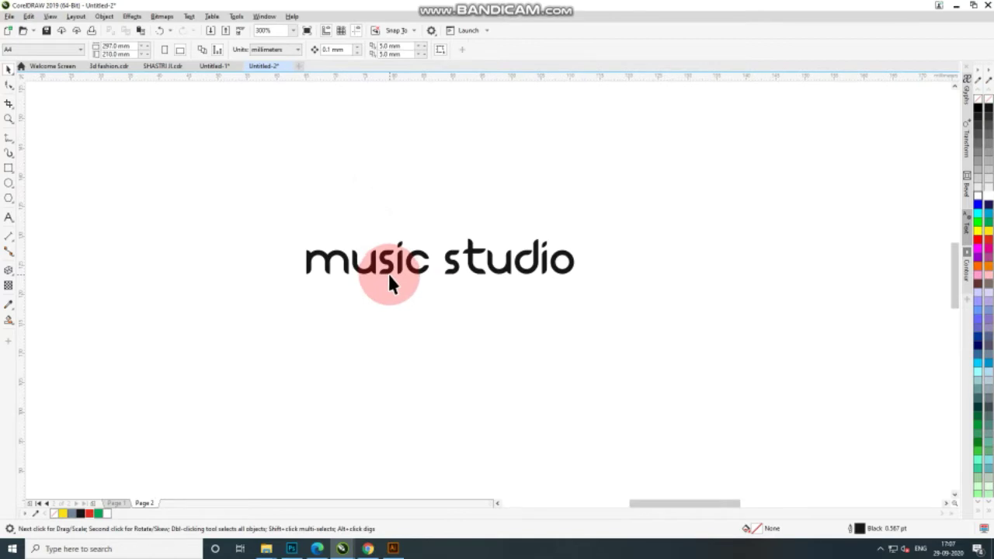
scroll(388, 273, "down", 2)
left_click(421, 268)
double_click(421, 268)
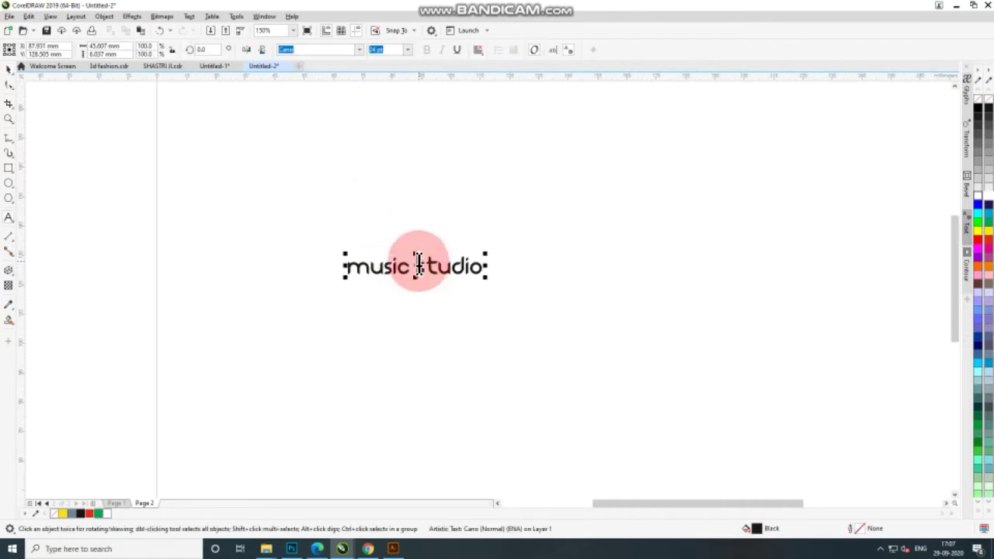
key("Return")
left_click(9, 71)
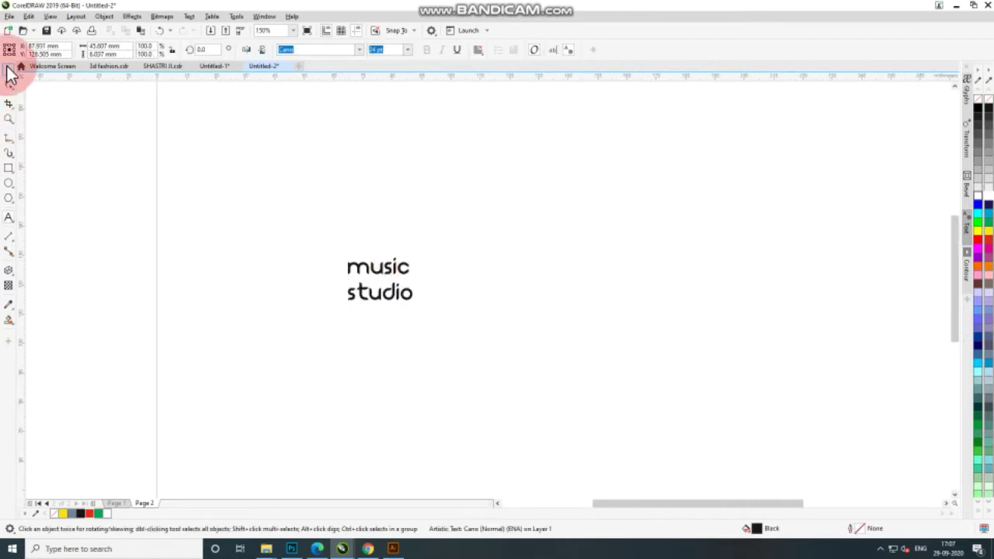
Step: Break the artistic text apart and drag 'studio' down, away from 'music'
left_click(113, 16)
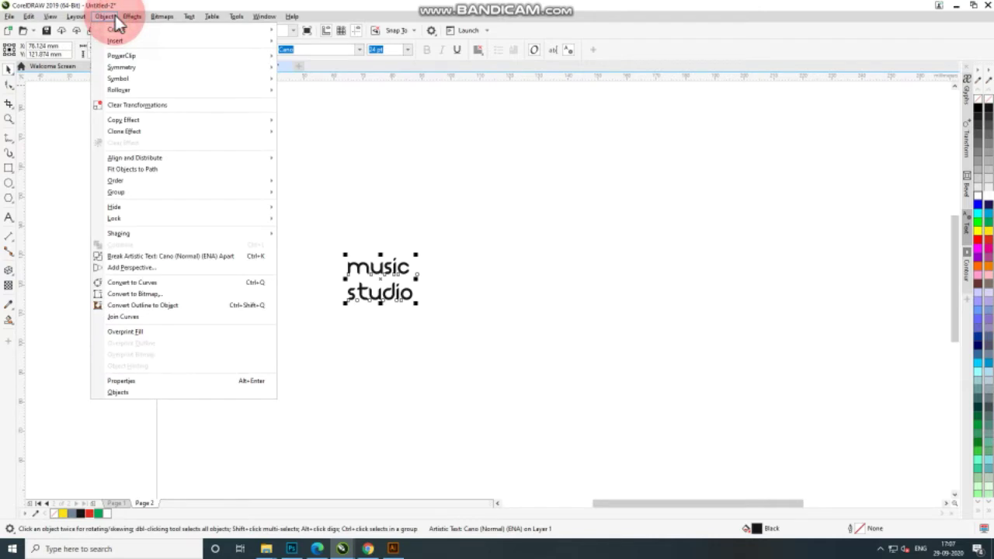
left_click(163, 256)
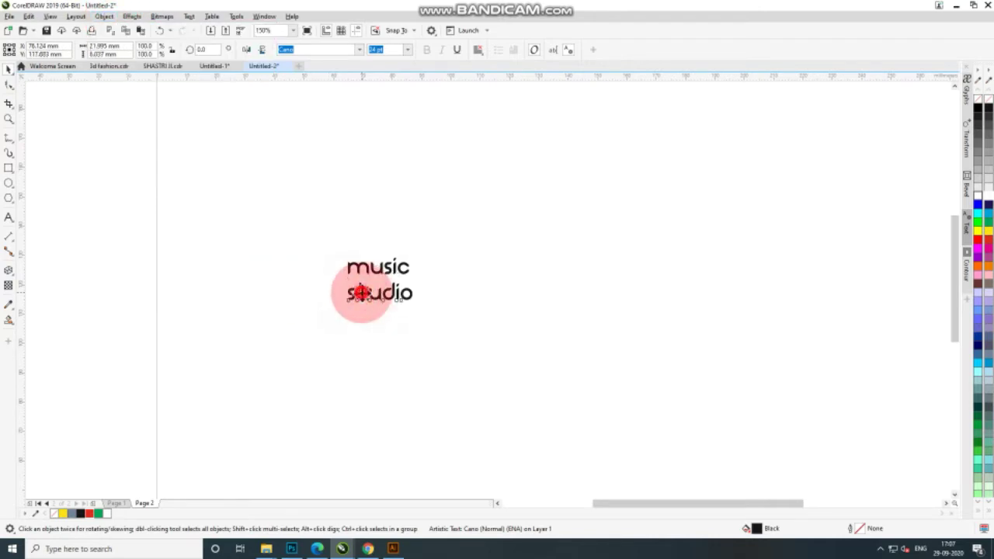
left_click_drag(364, 295, 365, 352)
scroll(360, 276, "up", 2)
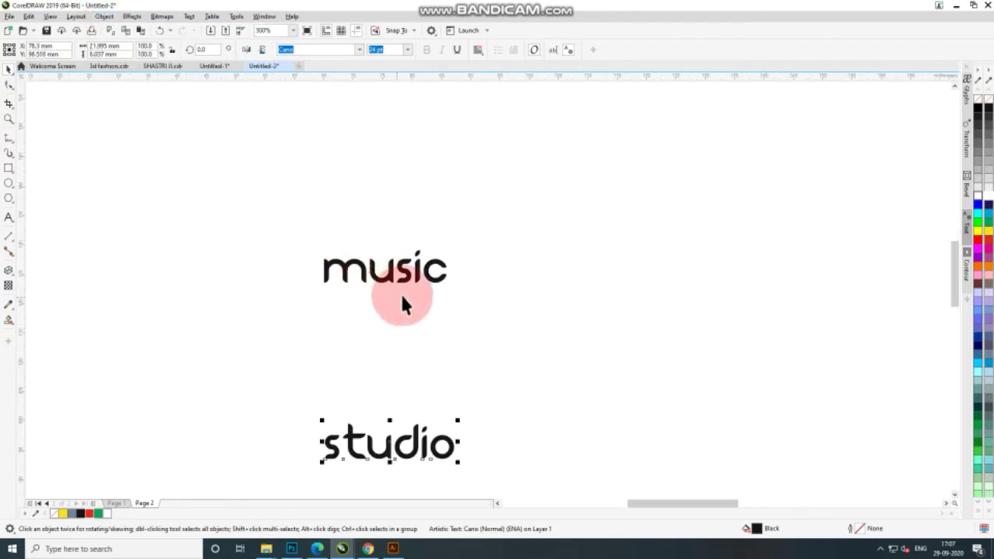
Step: Separate the 'm' from 'usic' and drag it left, leaving a wide gap
double_click(367, 273)
left_click(8, 69)
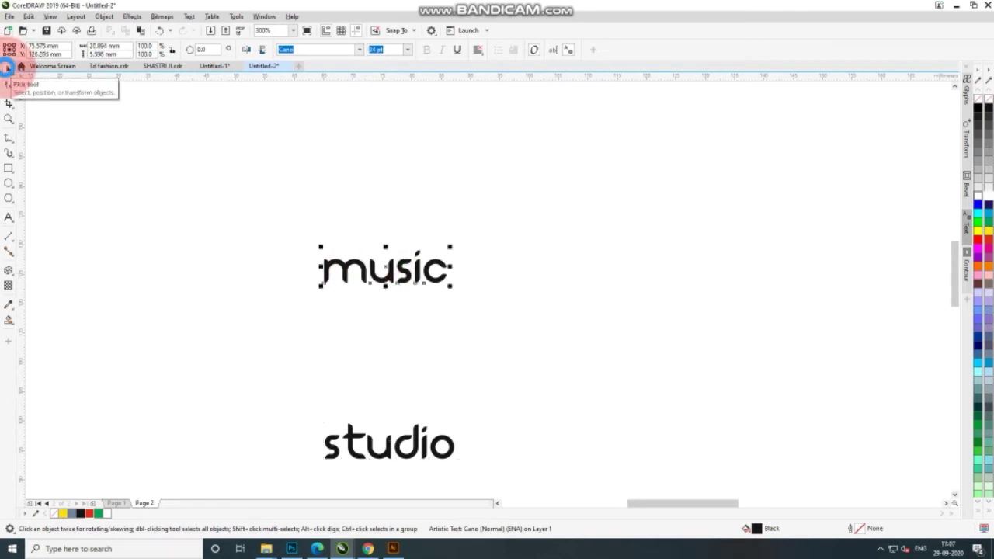
left_click(276, 201)
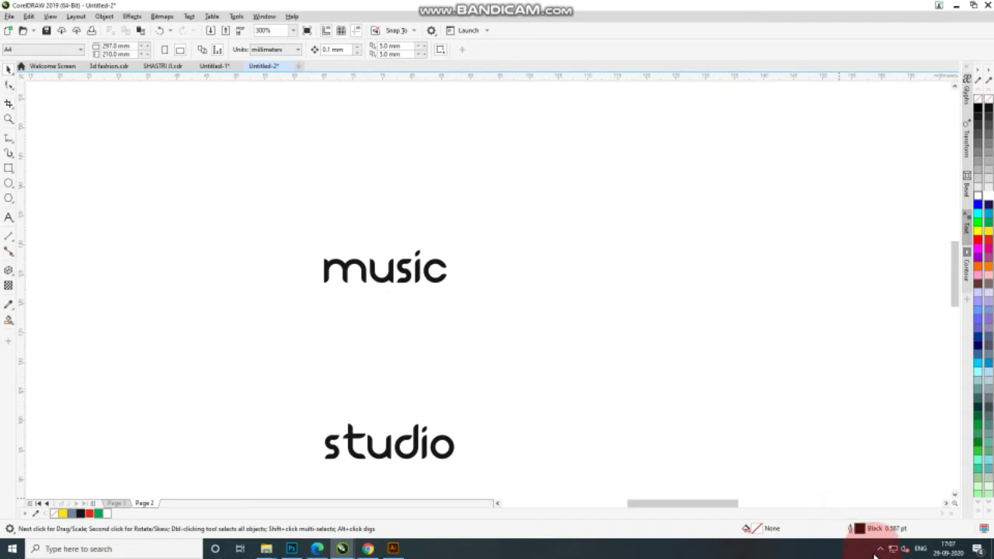
left_click(822, 517)
scroll(352, 268, "up", 2)
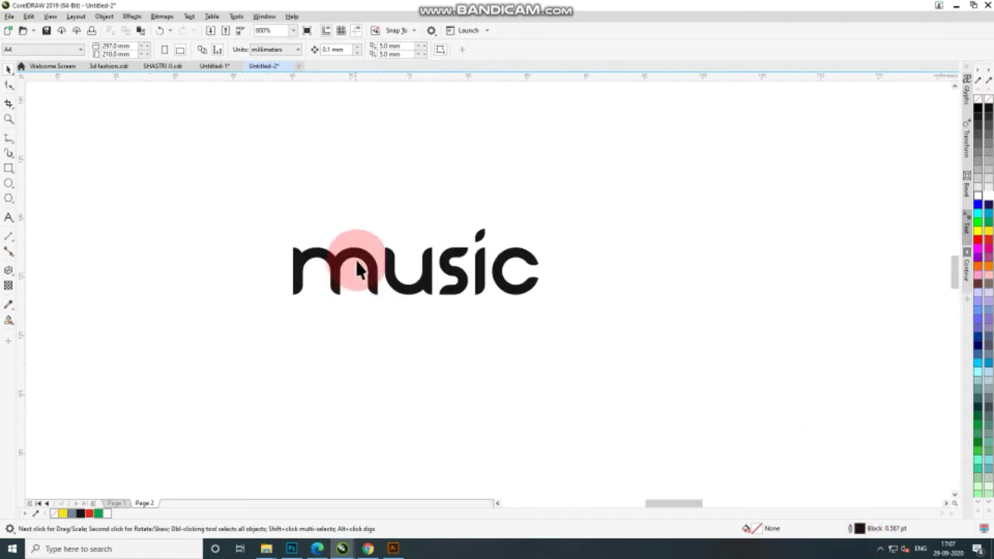
left_click(359, 256)
left_click_drag(362, 256, 299, 256)
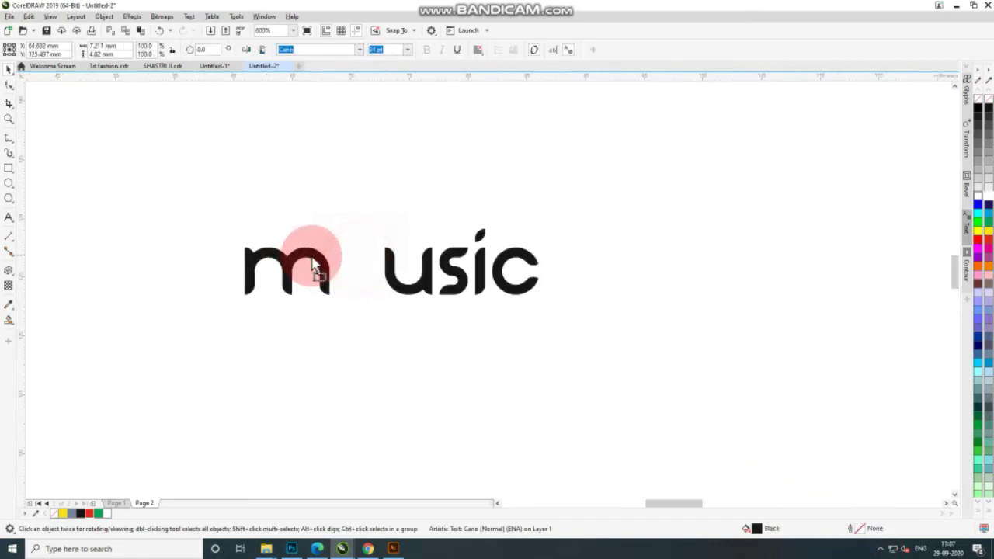
left_click(326, 200)
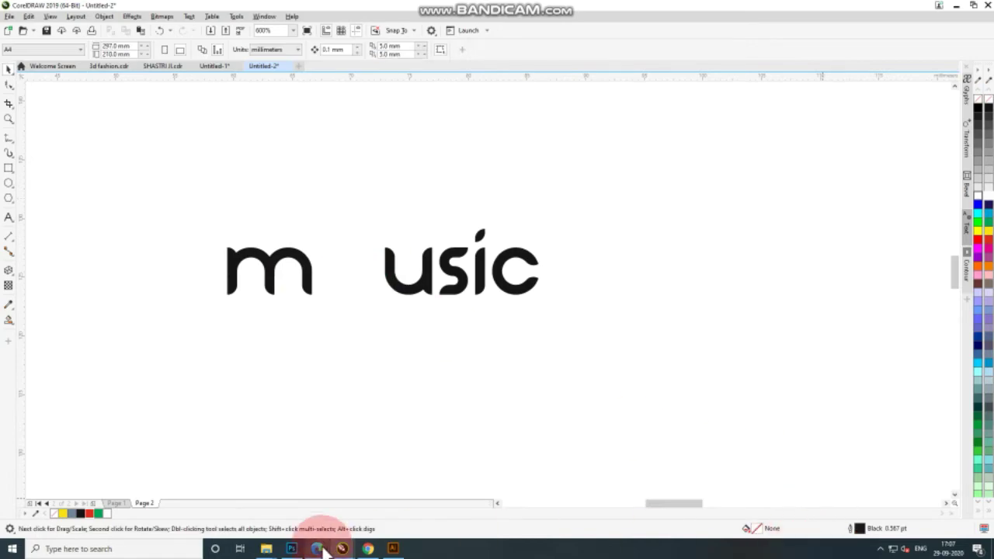
Step: Save the black headphones icon from Google Images into Desktop\New folder and drag it to CorelDRAW
left_click(367, 549)
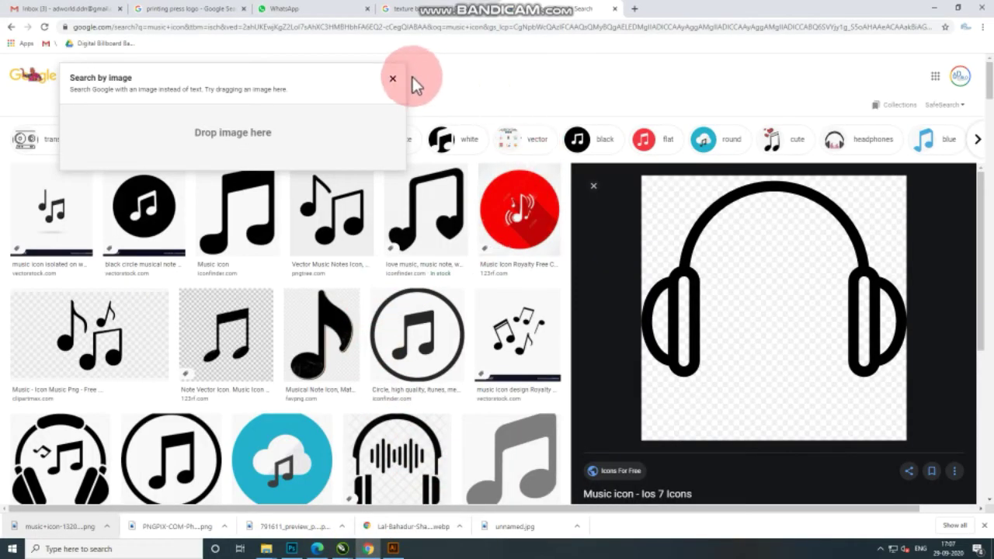
left_click(393, 79)
scroll(202, 62, "down", 5)
left_click(11, 27)
left_click(12, 27)
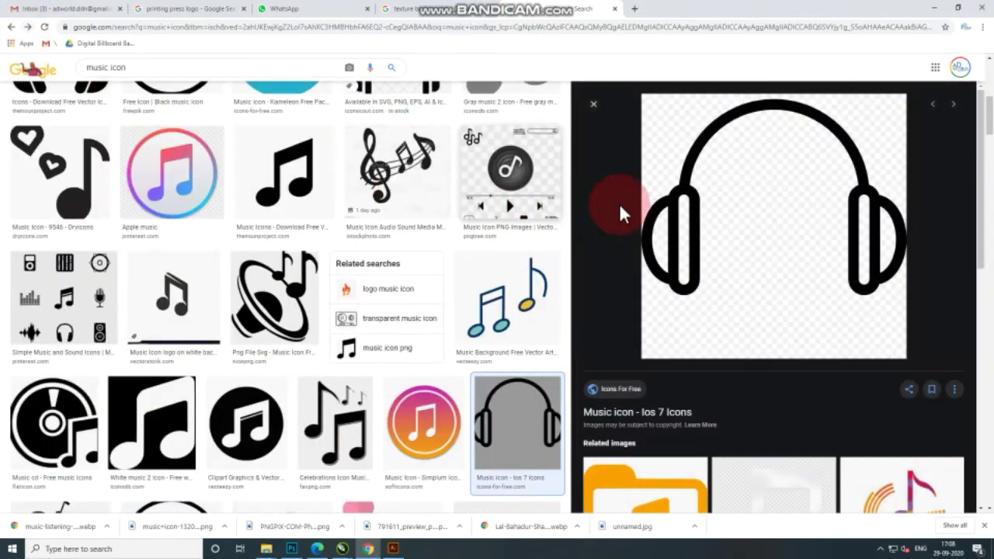
left_click(710, 203)
right_click(712, 213)
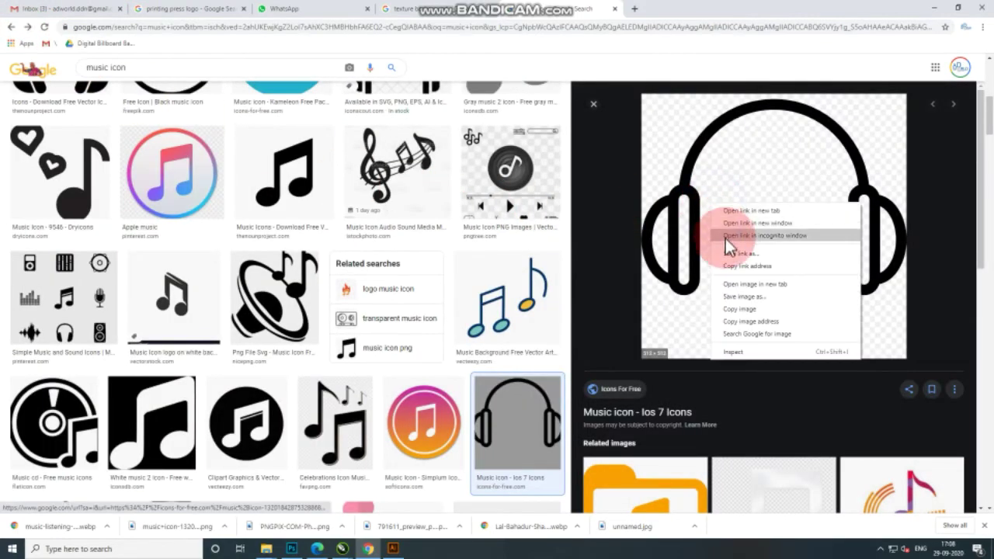
left_click(739, 302)
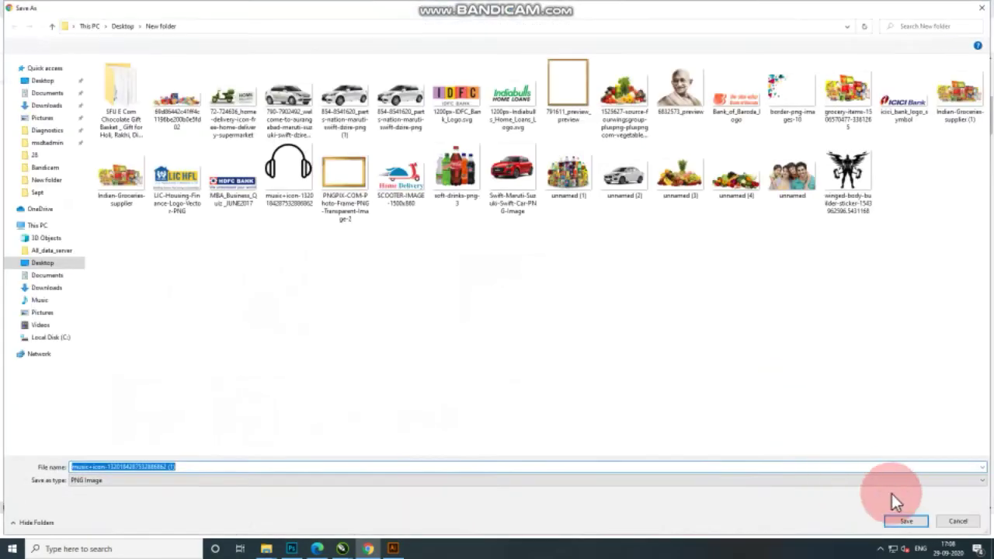
left_click(908, 522)
left_click_drag(47, 528, 267, 524)
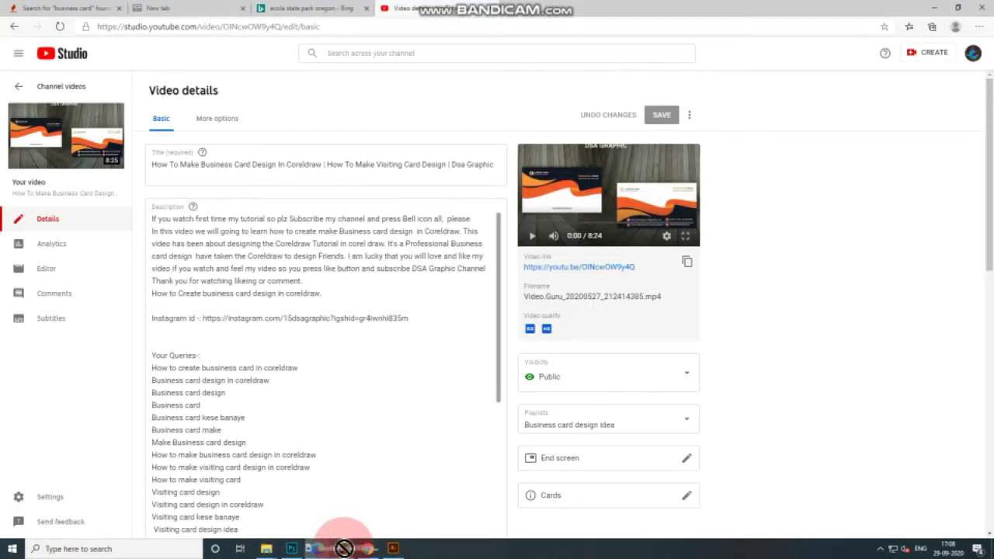
mouse_move(267, 524)
left_mouse_down()
mouse_move(344, 546)
mouse_move(575, 512)
mouse_move(556, 374)
left_mouse_up()
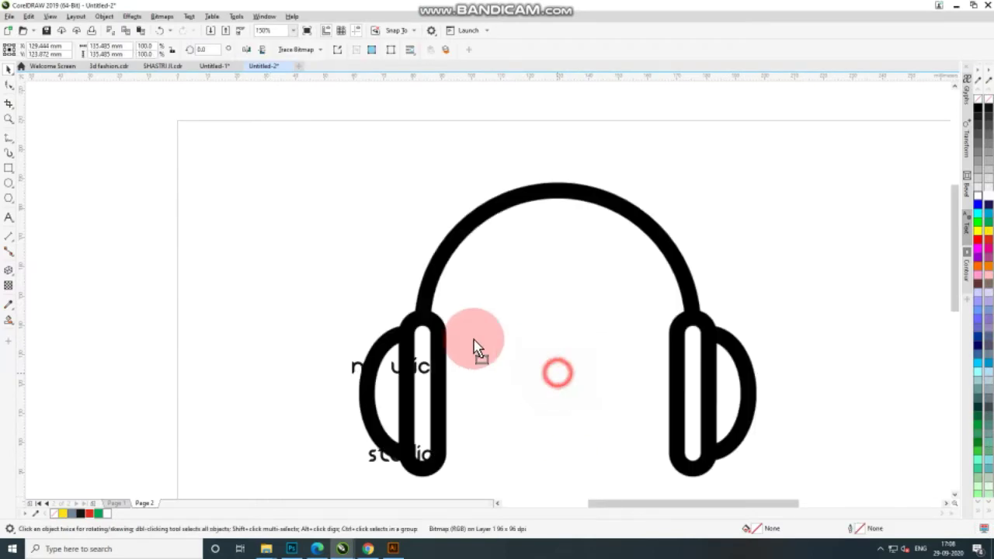
Step: Drop the headphones image onto the page and trace it with Outline Trace > Line Art
left_click_drag(474, 349, 249, 210)
left_click(301, 50)
mouse_move(310, 86)
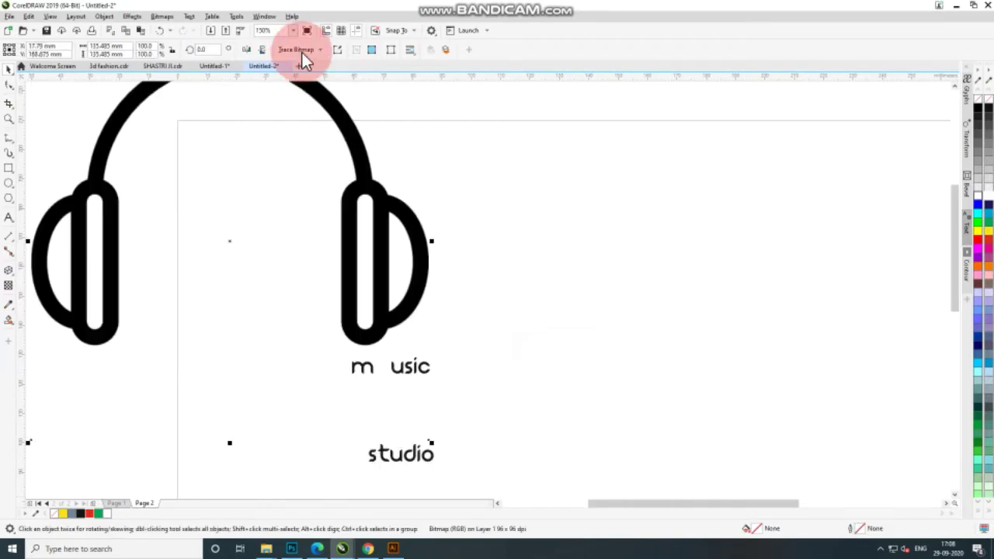
left_click(391, 87)
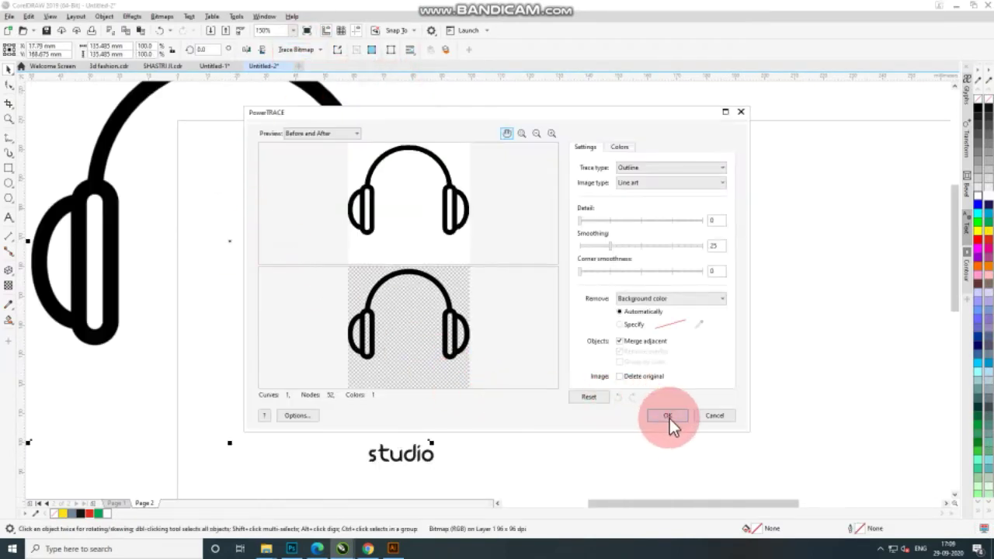
left_click(668, 416)
Step: Delete the original headphones bitmap and the extra copy, keeping the traced vector
scroll(341, 276, "down", 2)
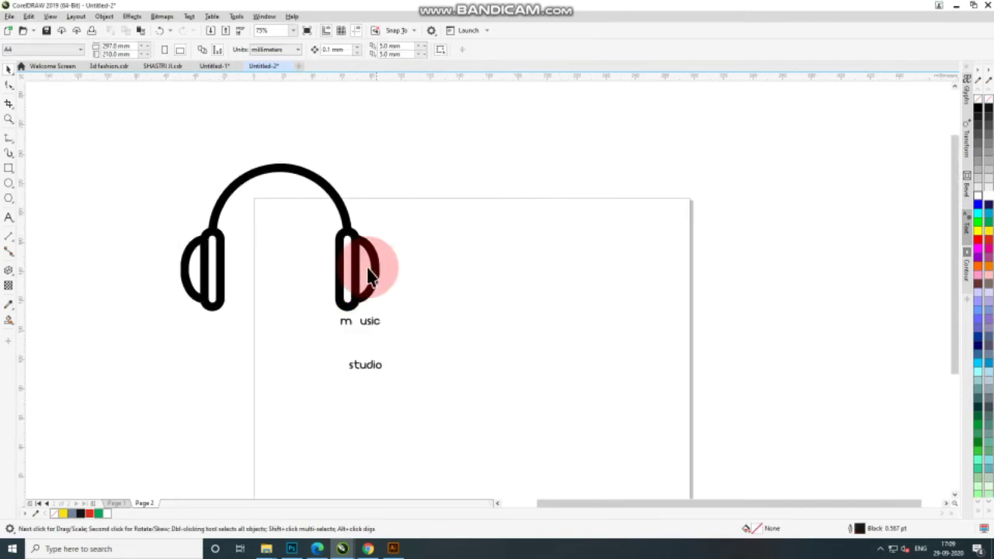
left_click_drag(370, 273, 538, 266)
left_click(390, 246)
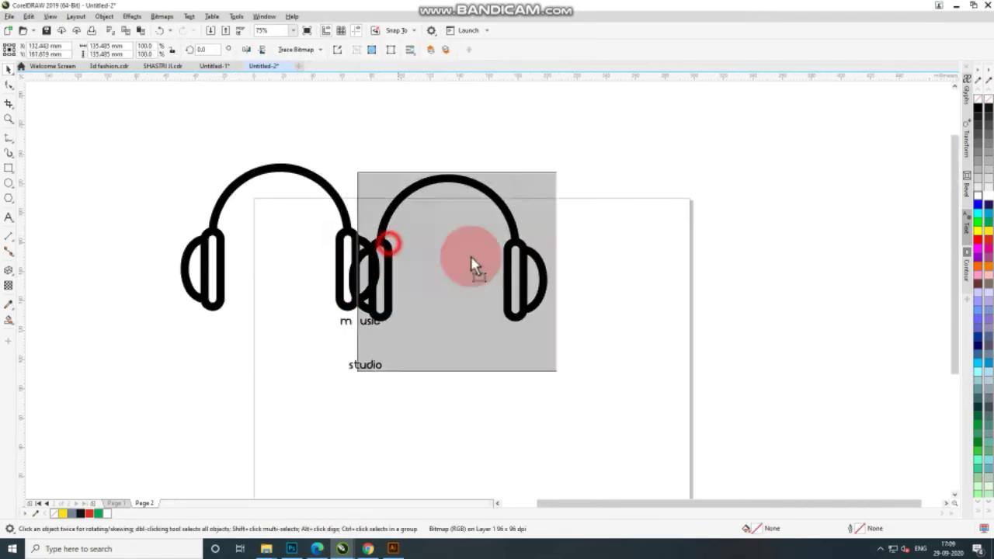
key("Delete")
left_click(533, 257)
key("Delete")
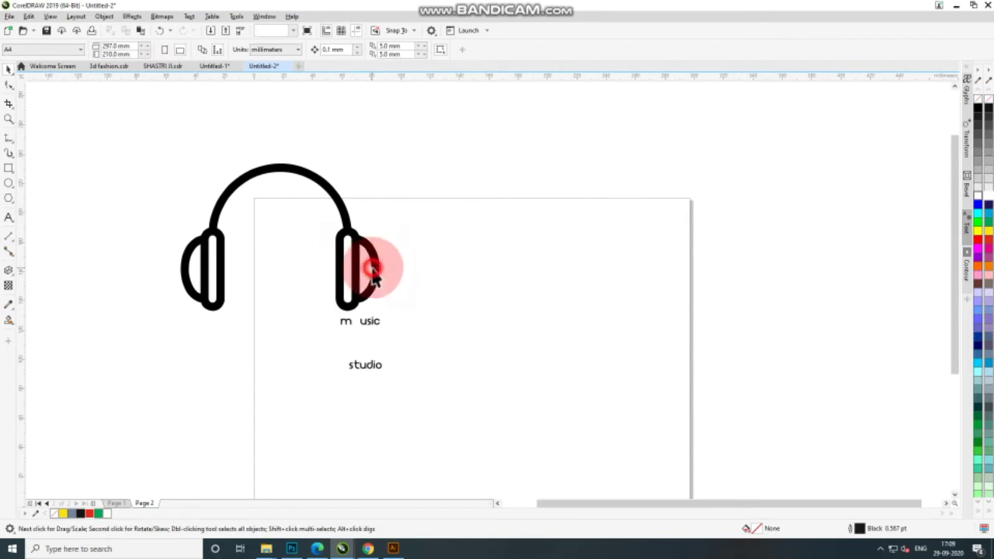
left_click(371, 272)
Step: Shrink the traced headphones and position them over the 'm'
left_click_drag(384, 160, 349, 222)
left_click_drag(289, 242, 350, 320)
scroll(349, 319, "up", 5)
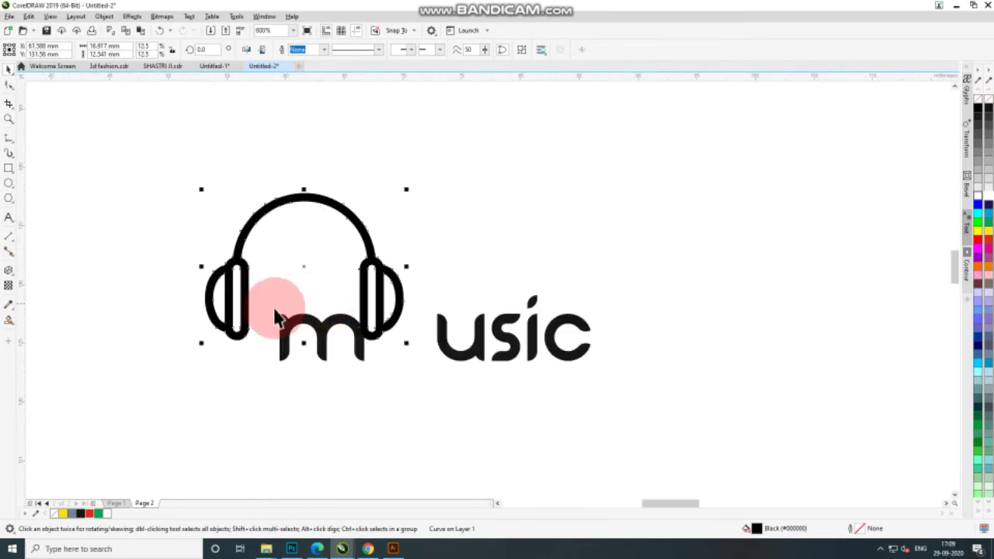
left_click_drag(200, 343, 271, 349)
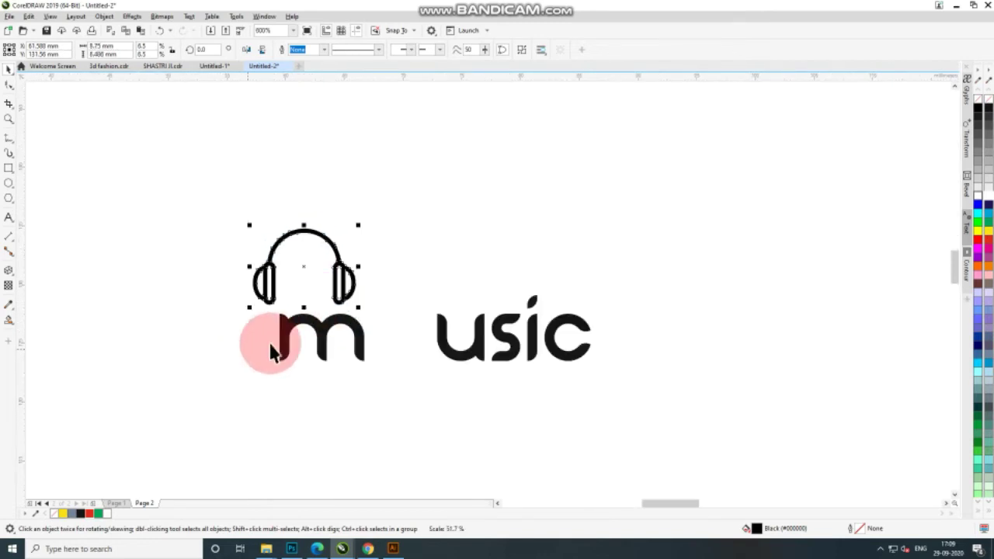
mouse_move(337, 284)
left_mouse_down()
mouse_move(359, 324)
mouse_move(350, 354)
mouse_move(349, 344)
left_mouse_up()
Step: Stretch the headphones wider and about 9% taller so the earcups reach the m's bottom
scroll(349, 338, "up", 2)
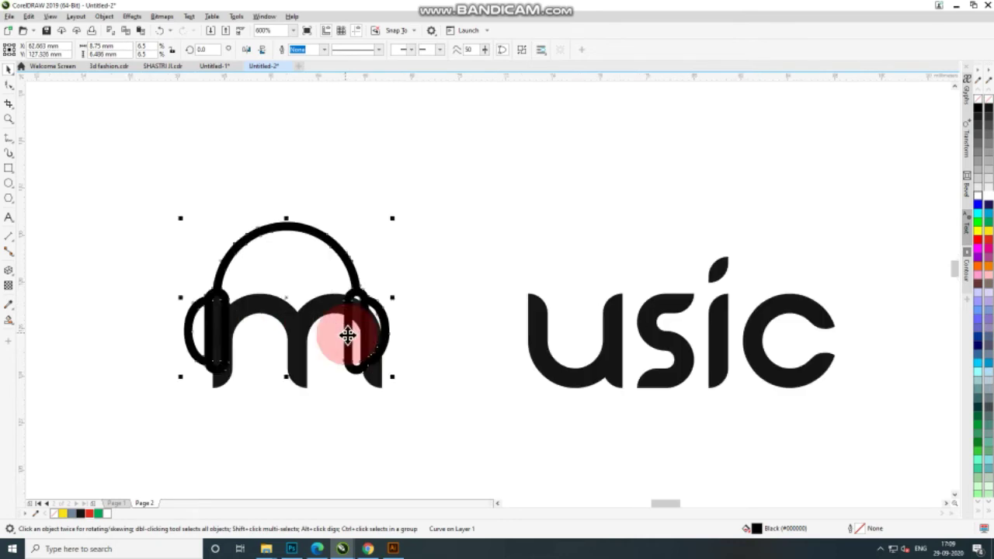
scroll(349, 338, "up", 2)
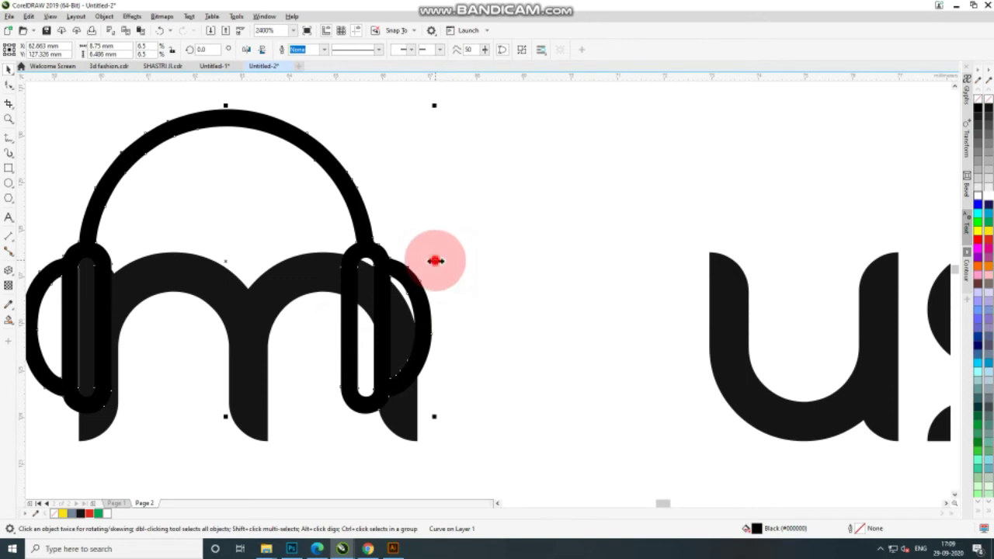
left_click_drag(436, 261, 475, 268)
scroll(284, 323, "down", 2)
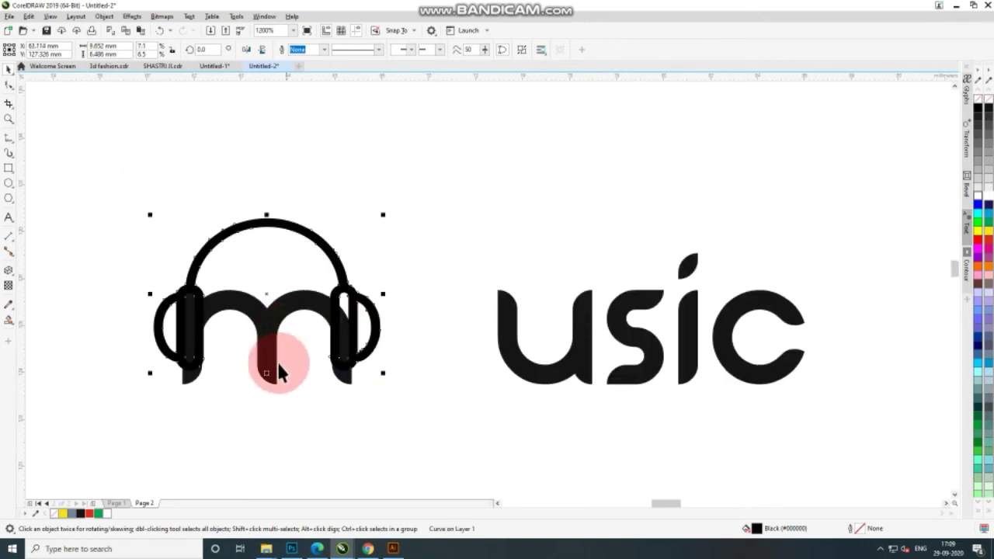
left_click_drag(267, 373, 267, 388)
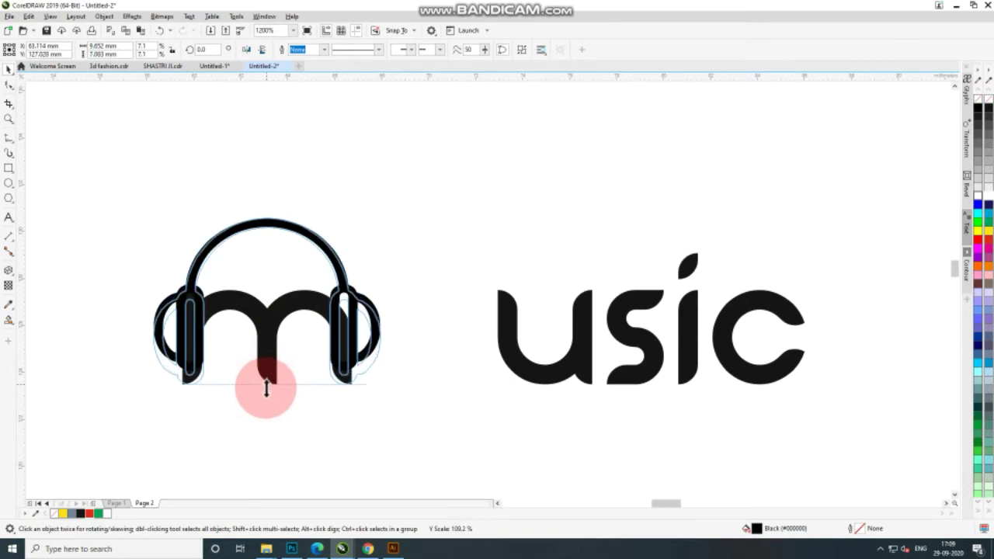
left_click_drag(262, 390, 262, 391)
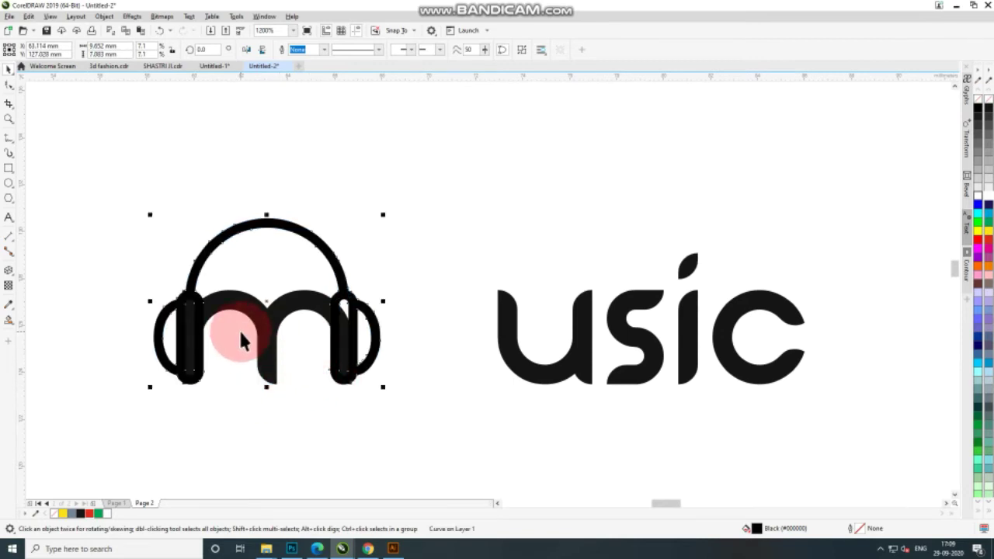
Step: Smart Fill the left and right earcup bars desert blue
scroll(232, 322, "up", 2)
left_click(85, 235)
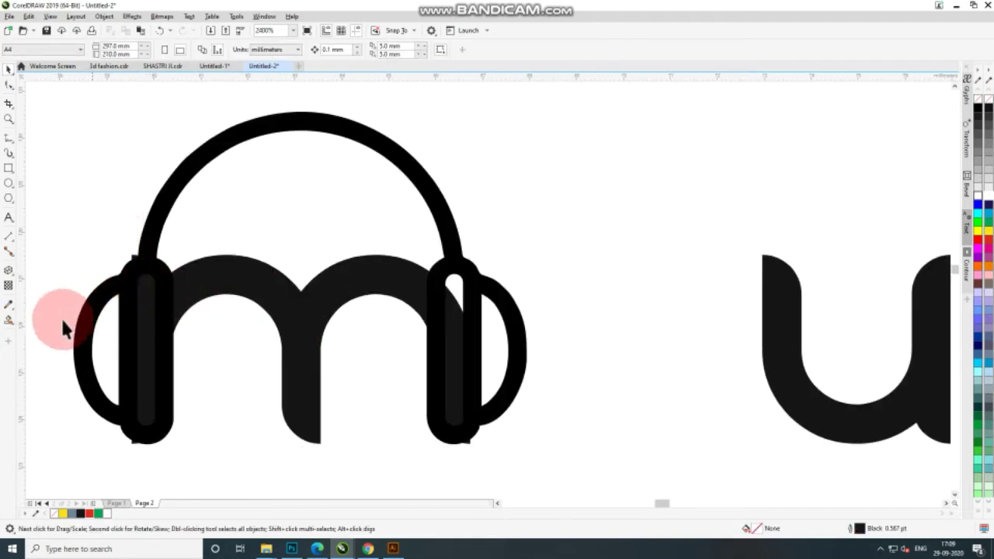
left_click(9, 320)
left_click(137, 328)
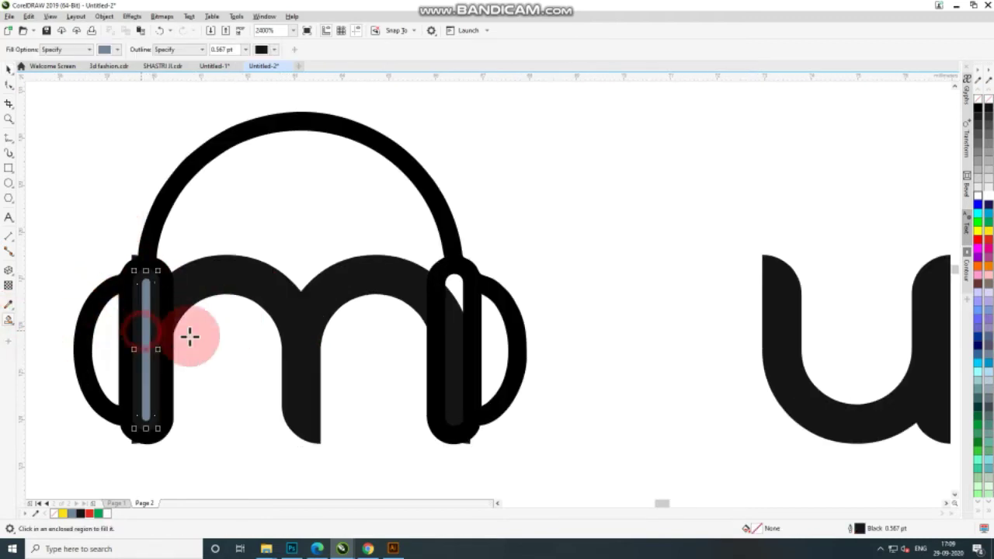
left_click(456, 344)
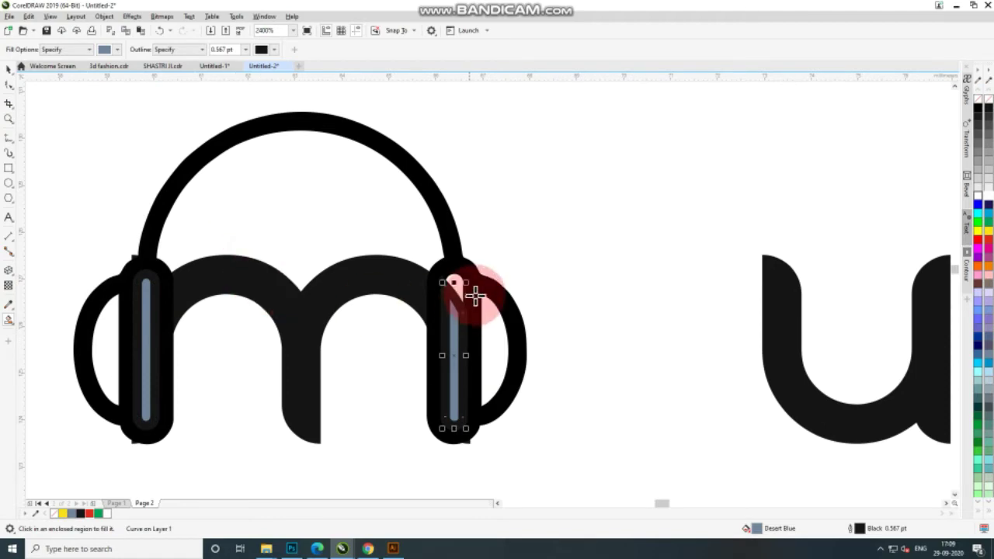
left_click(455, 278)
left_click(8, 69)
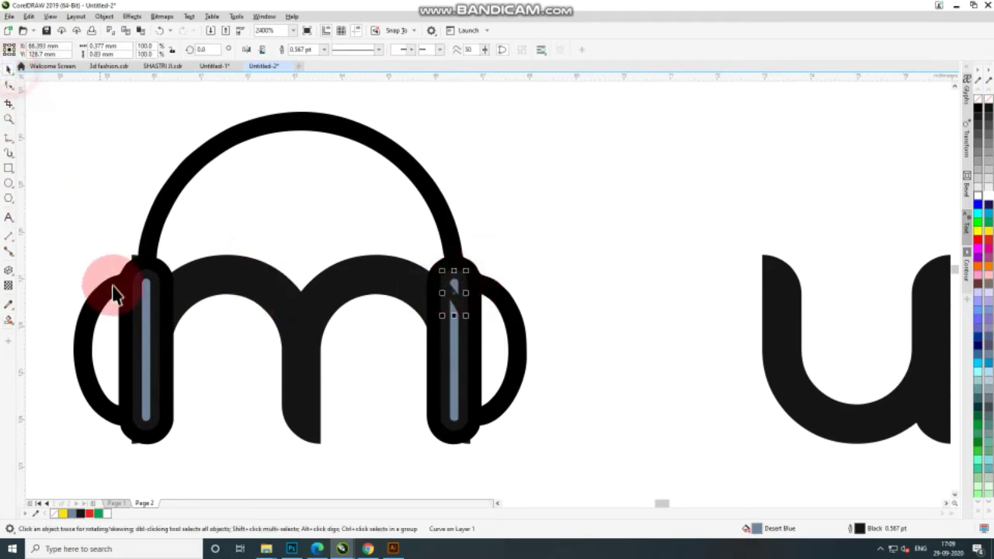
Step: Remove the black outlines from both earcup bars
left_click(186, 432)
left_click(456, 392, "shift")
right_click(53, 513)
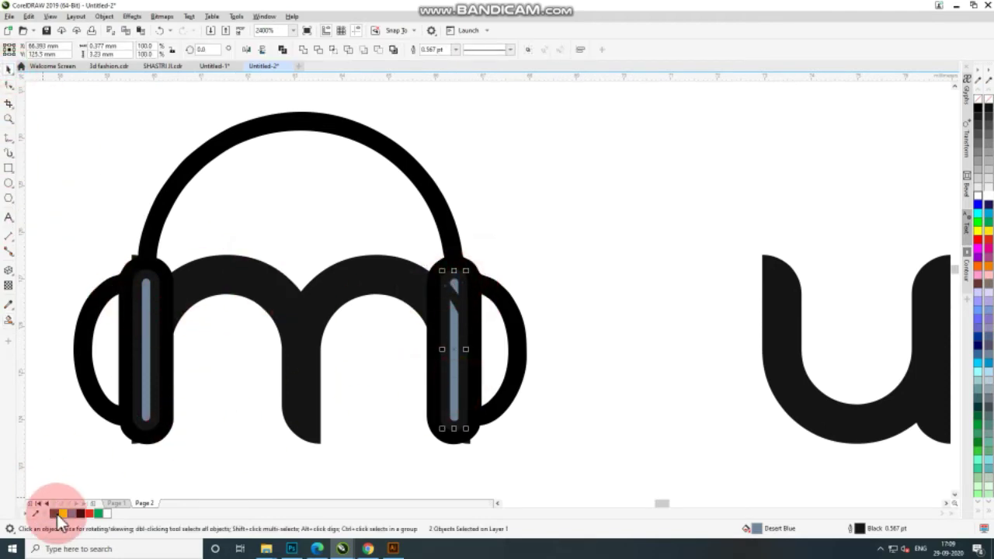
left_click(141, 283)
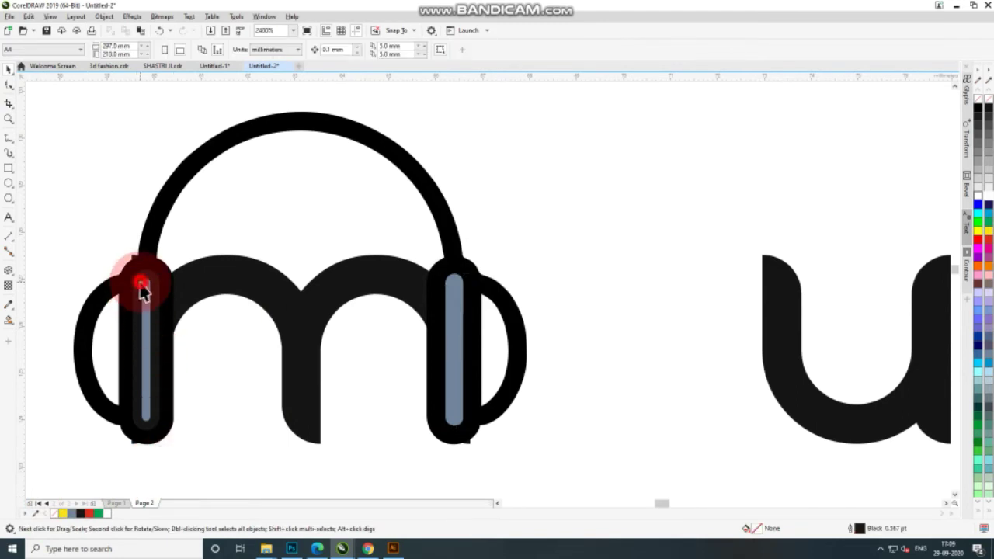
right_click(56, 512)
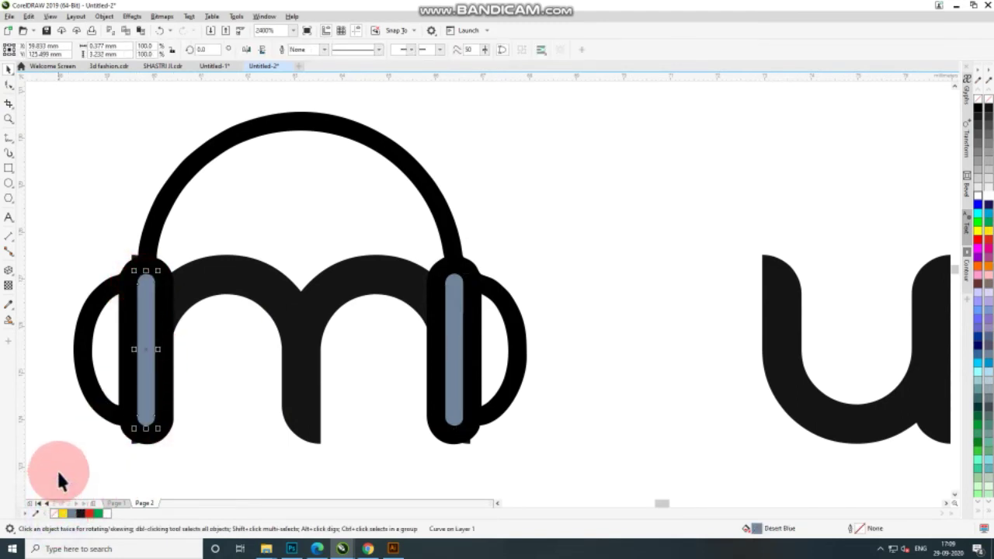
left_click(73, 386)
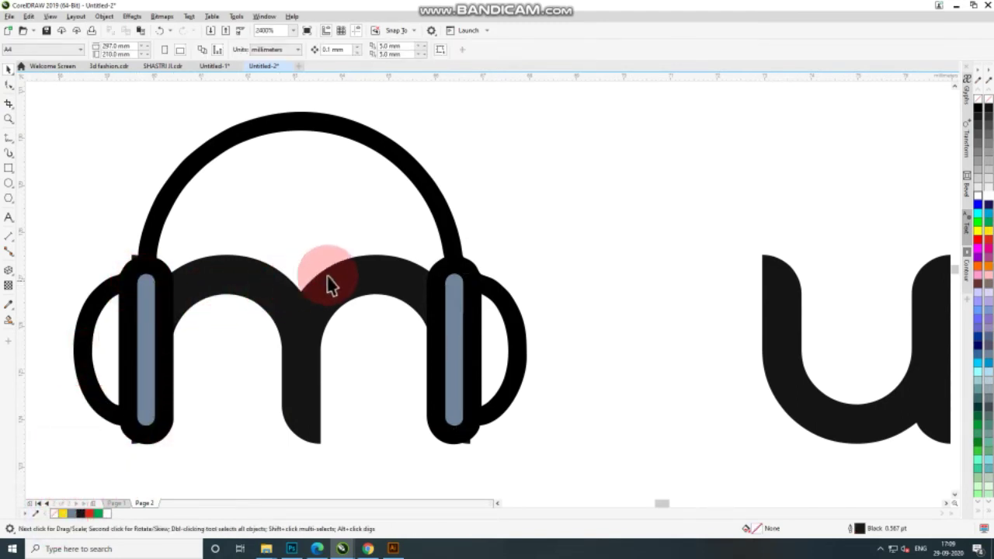
left_click(454, 299)
left_click(459, 350, "shift")
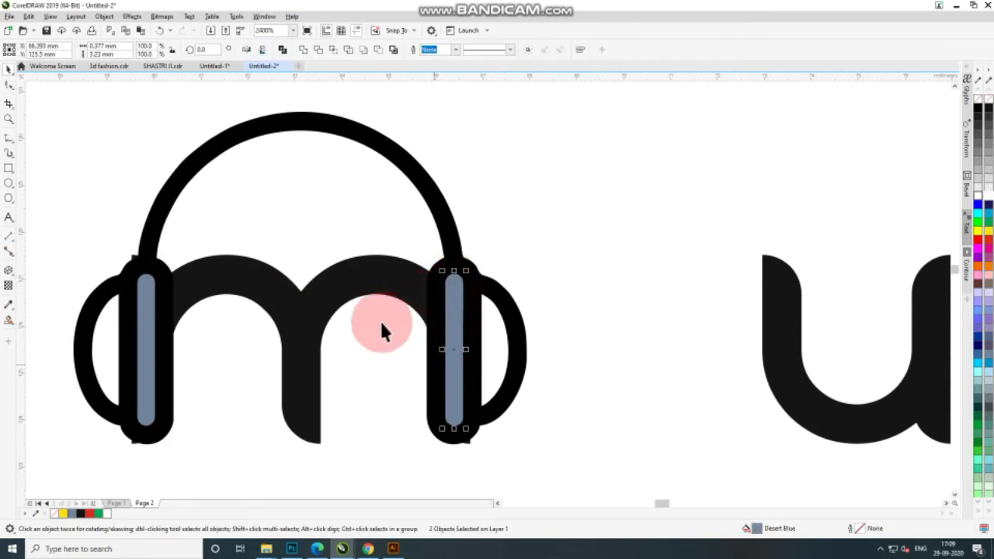
left_click(535, 129)
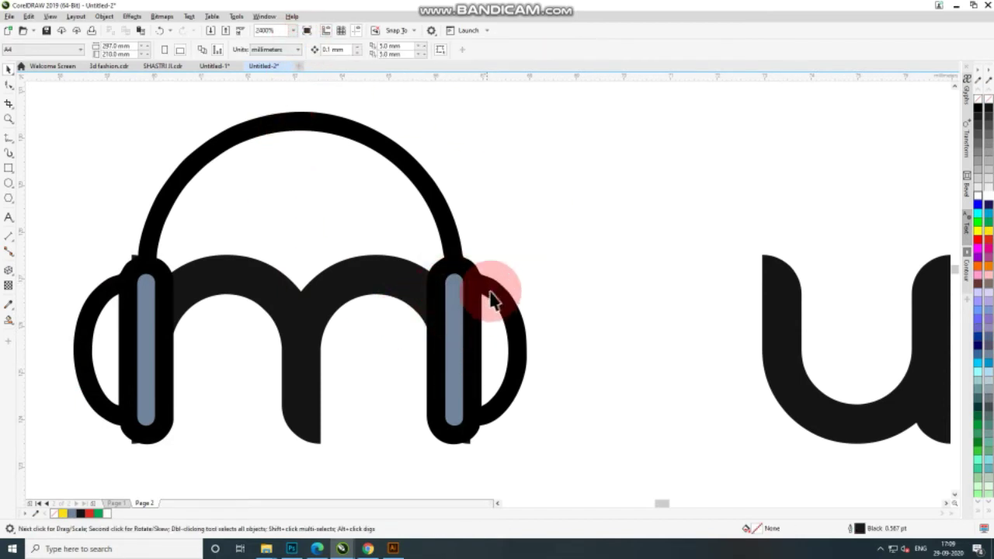
Step: Weld the headphones and the 'm' into a single shape
scroll(459, 268, "down", 2)
left_click(408, 200)
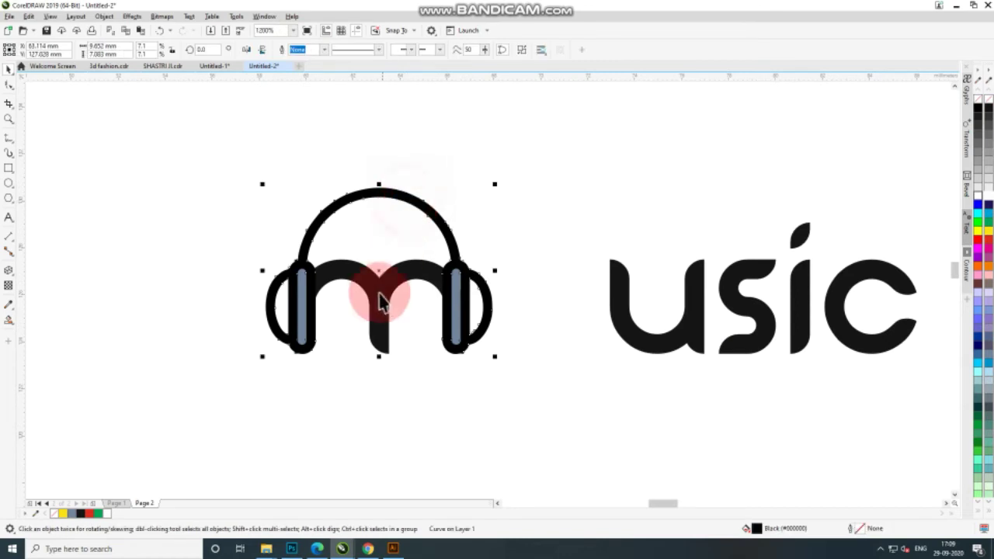
left_click(377, 298, "shift")
left_click(304, 58)
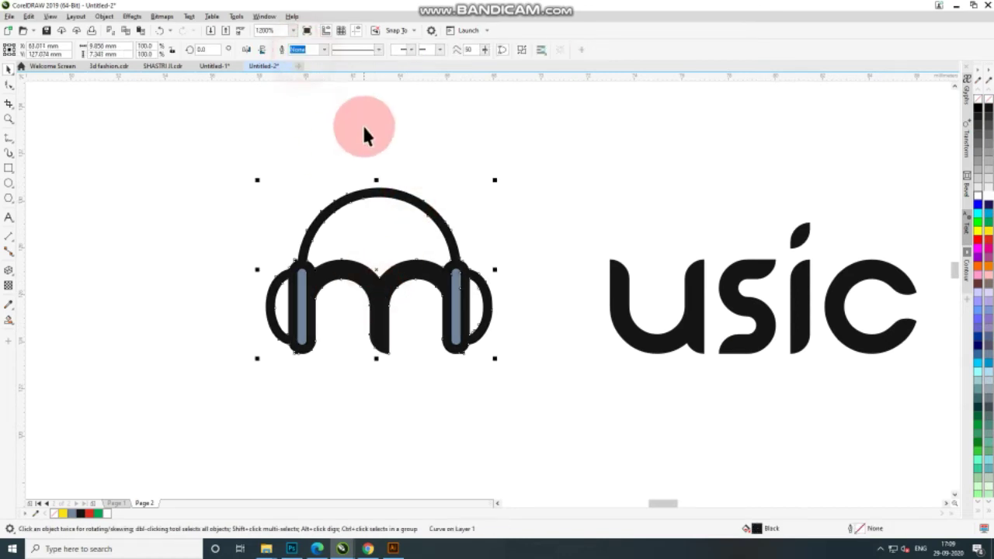
left_click(363, 125)
scroll(295, 292, "up", 2)
scroll(314, 255, "up", 2)
scroll(316, 253, "down", 2)
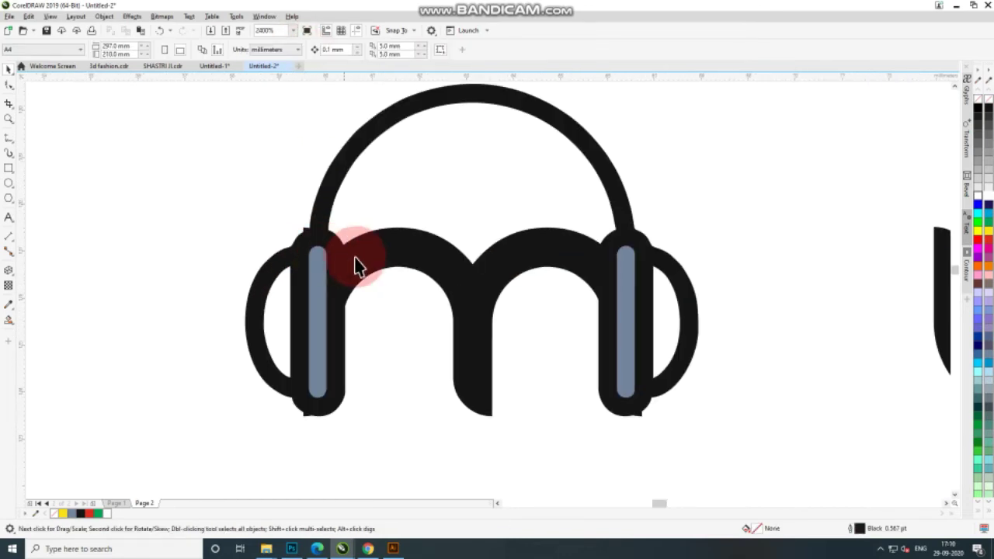
left_click(355, 262)
scroll(355, 259, "down", 2)
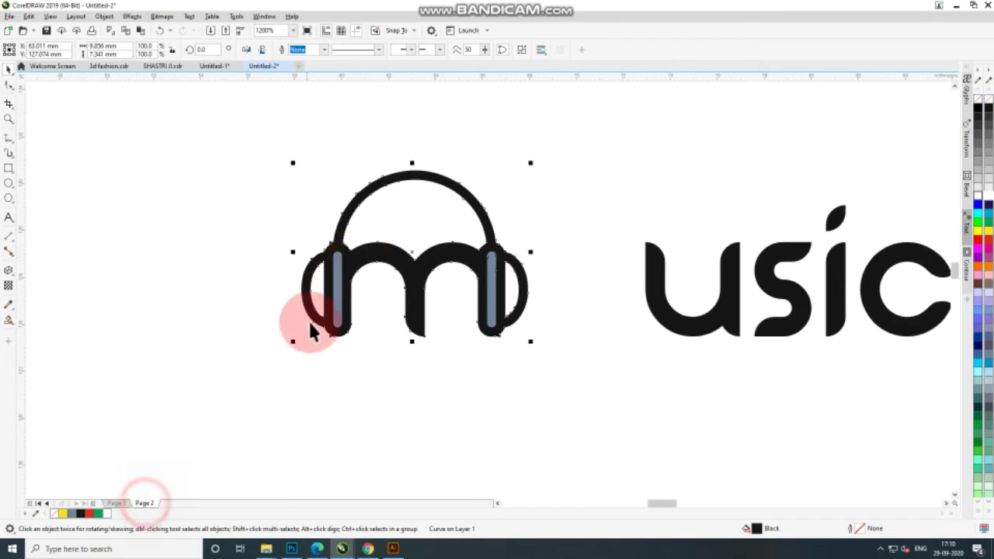
Step: Fill the welded headphone-m shape yellow
left_click(62, 513)
left_click(160, 459)
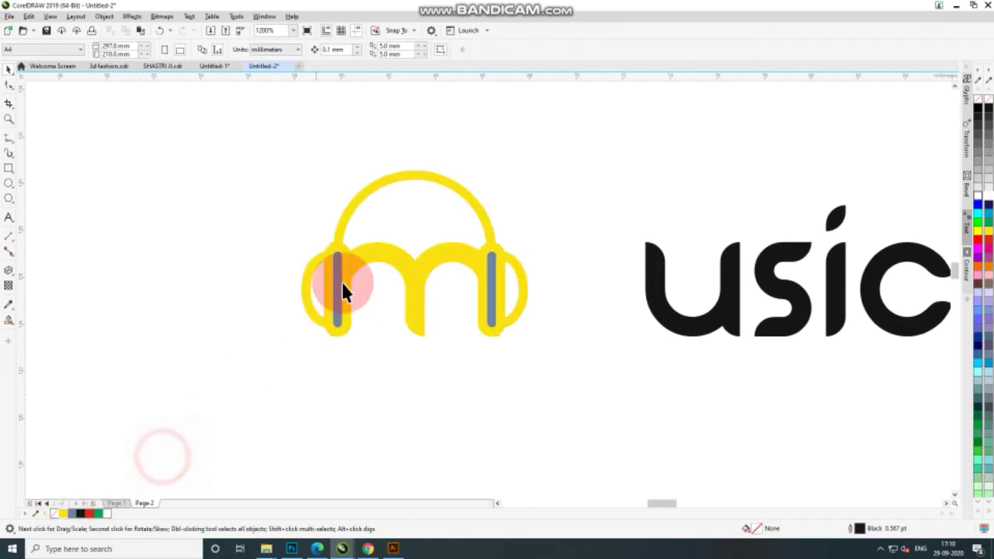
scroll(329, 247, "up", 3)
scroll(301, 253, "up", 3)
left_click(285, 249)
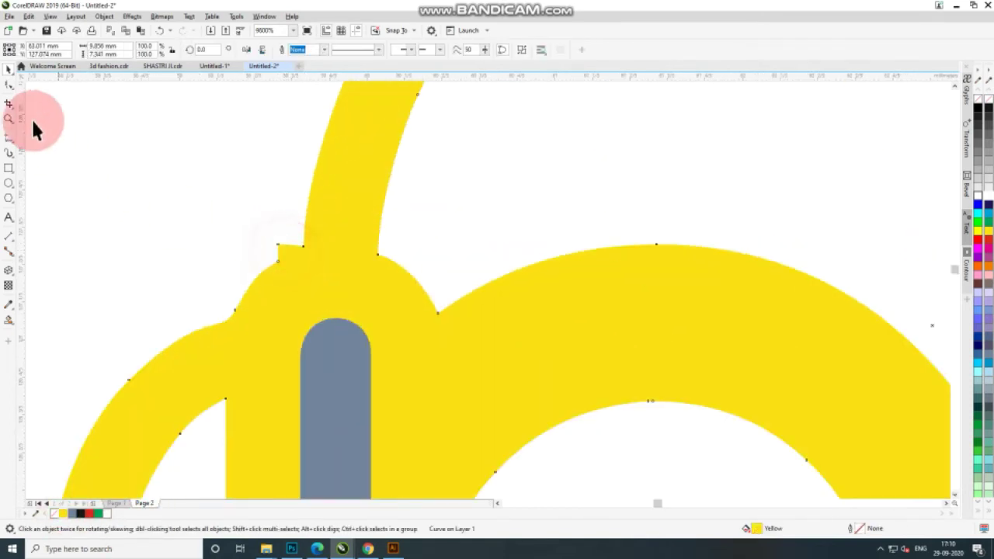
Step: Delete the stray node where the left earcup meets the headband
left_click(8, 85)
left_click(296, 249)
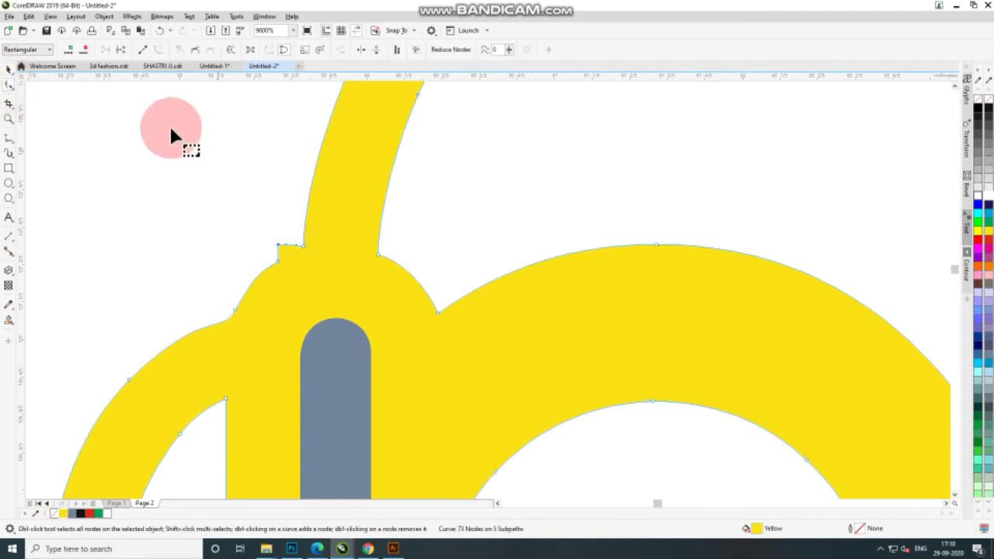
left_click(82, 48)
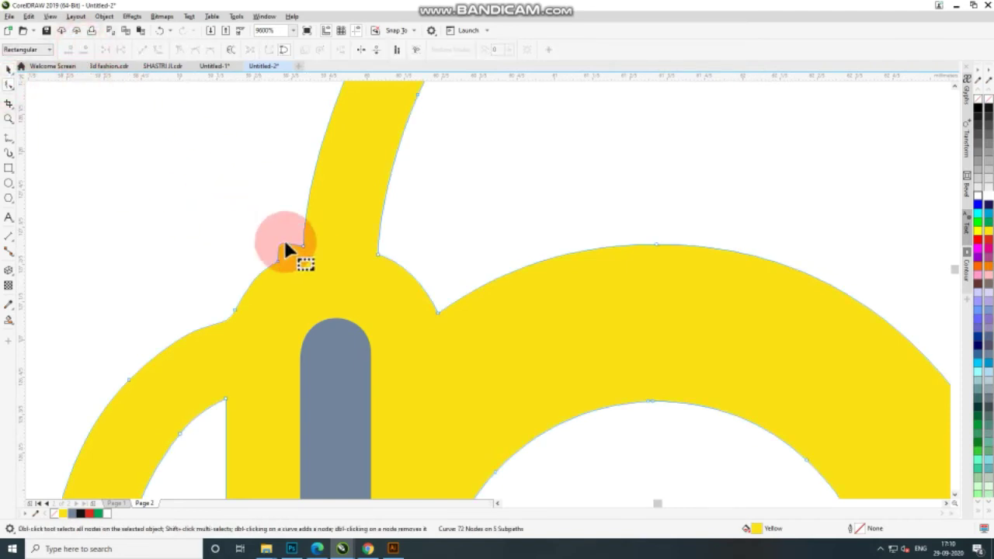
scroll(256, 249, "down", 2)
scroll(249, 250, "down", 1)
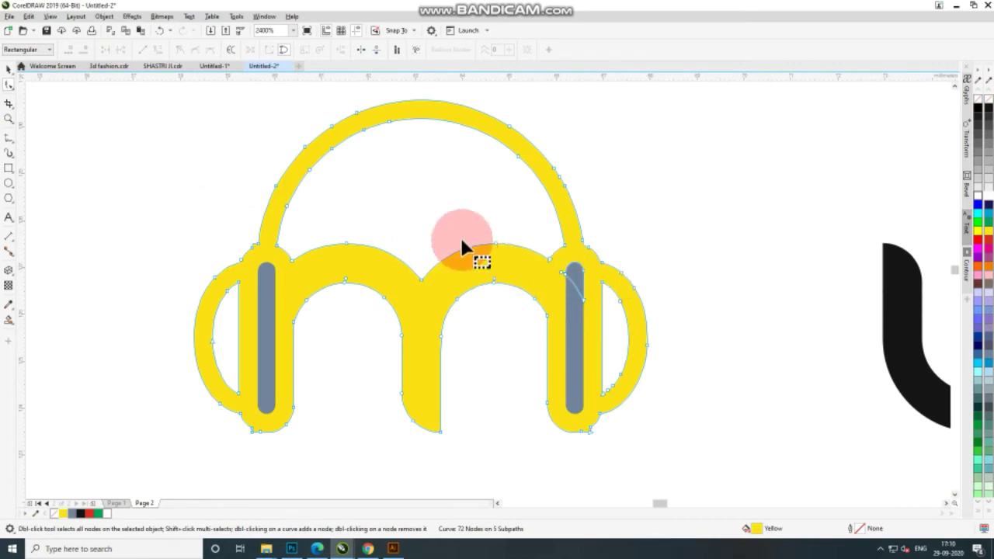
left_click(8, 68)
left_click(148, 163)
left_click(256, 340)
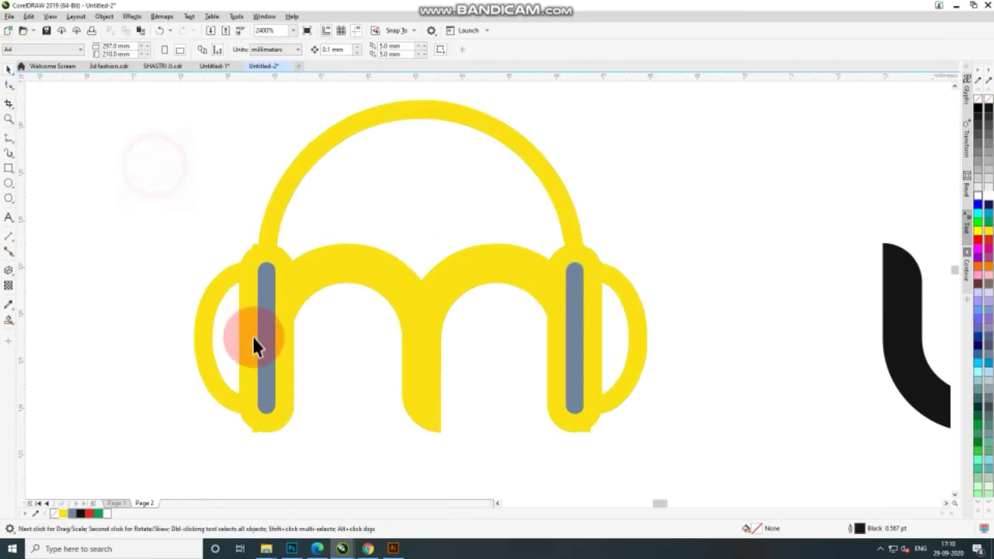
Step: Delete the left and right grey earcup bars, leaving pill-shaped openings in the headphones
left_click(598, 315)
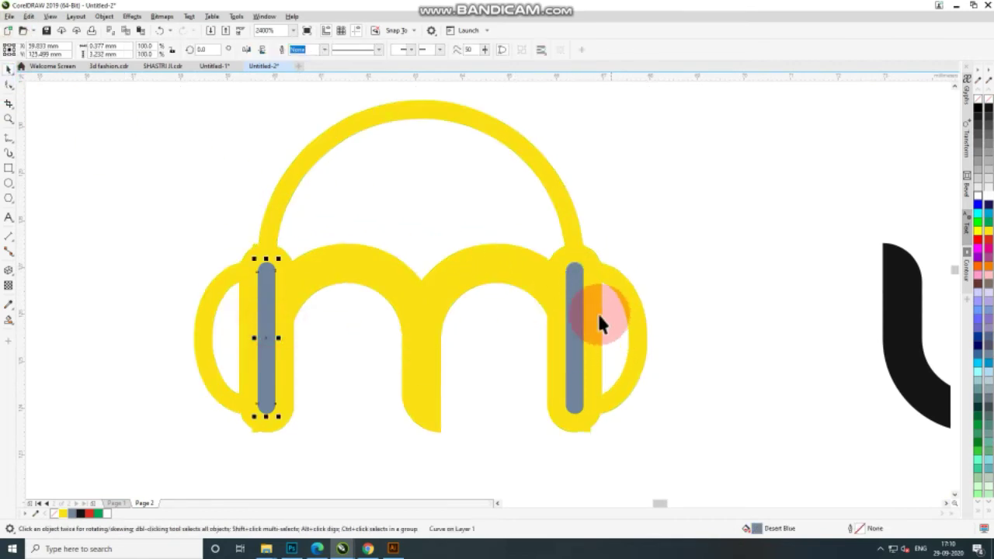
left_click(566, 222, "shift")
left_click(319, 48)
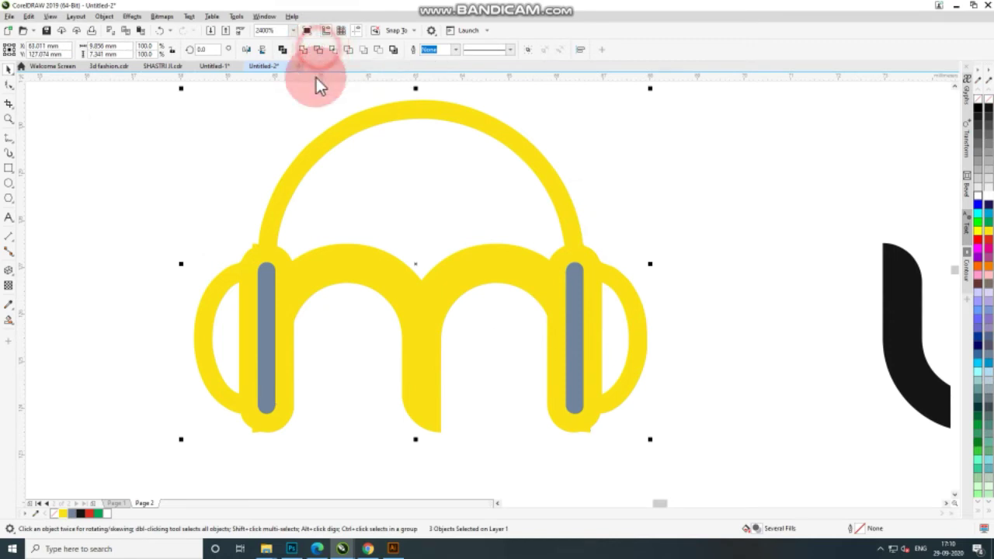
left_click(272, 275)
key("Delete")
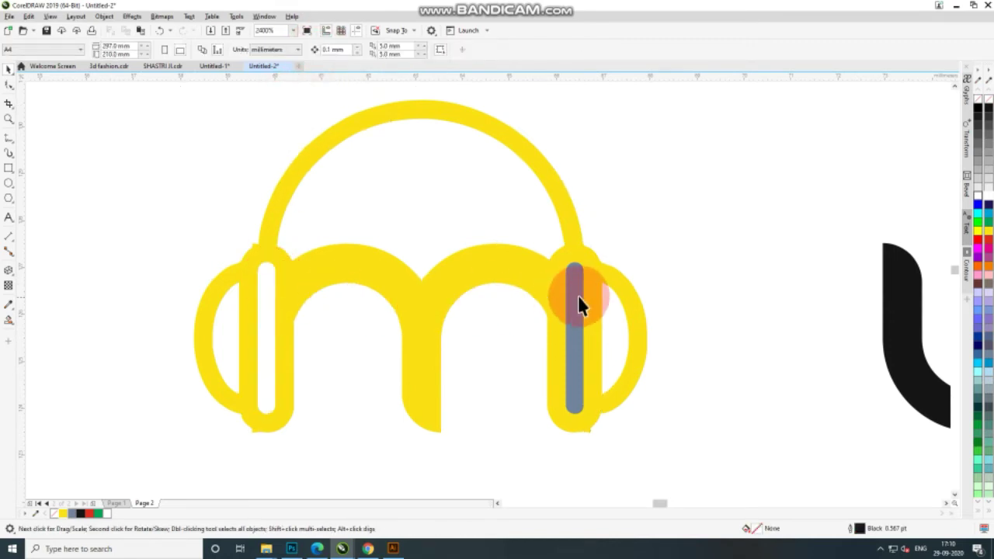
left_click(578, 303)
key("Delete")
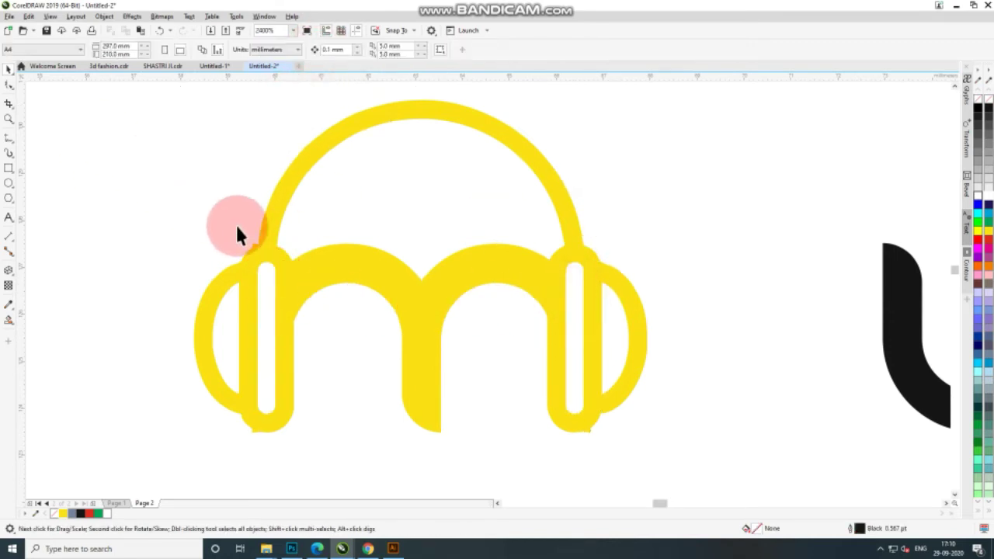
scroll(237, 232, "down", 2)
Step: Recolour the headphone-m shape red
left_click(285, 255)
left_click(89, 514)
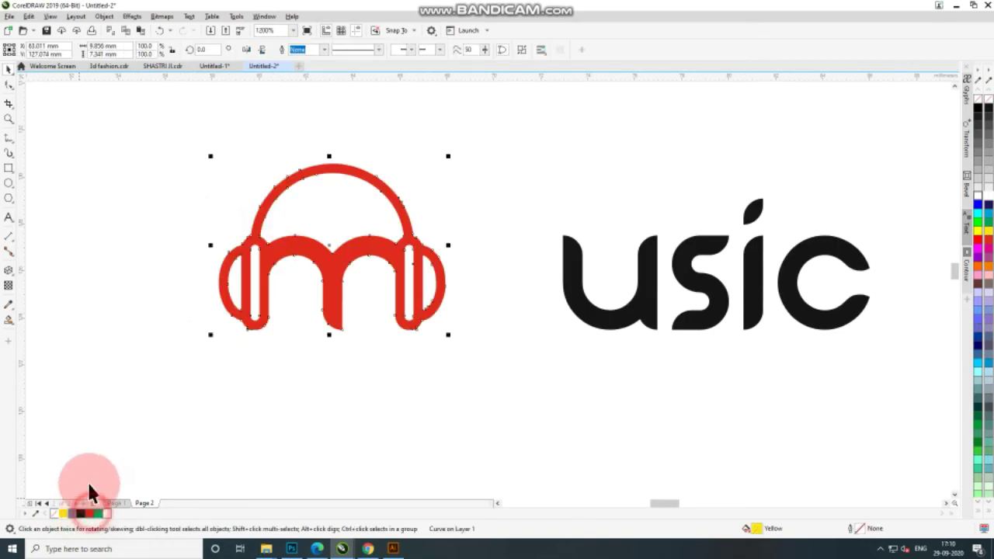
left_click(243, 334)
scroll(239, 334, "up", 4)
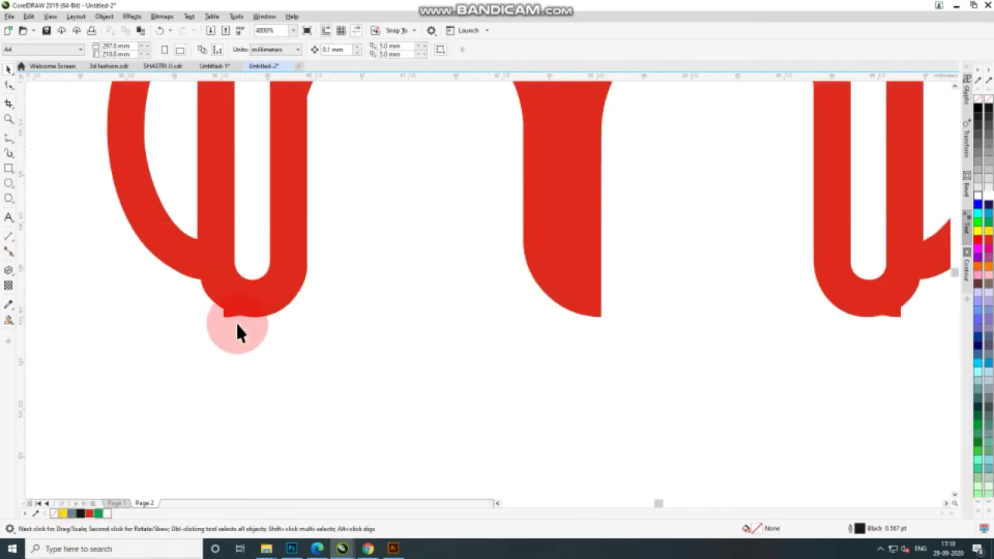
left_click(232, 311)
Step: Delete the extra notch nodes at the bottom-left of the red shape
left_click(8, 83)
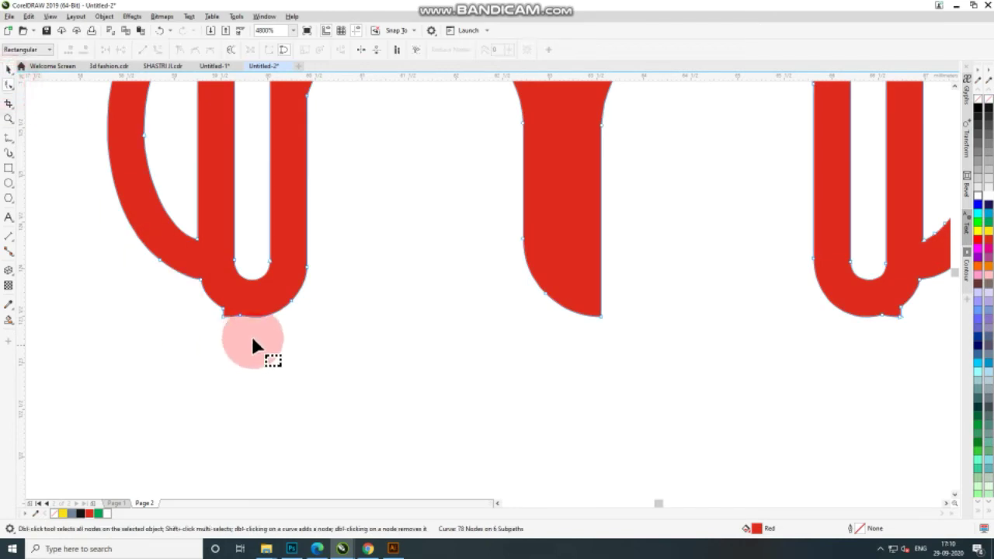
scroll(253, 336, "up", 4)
left_click_drag(124, 251, 155, 281)
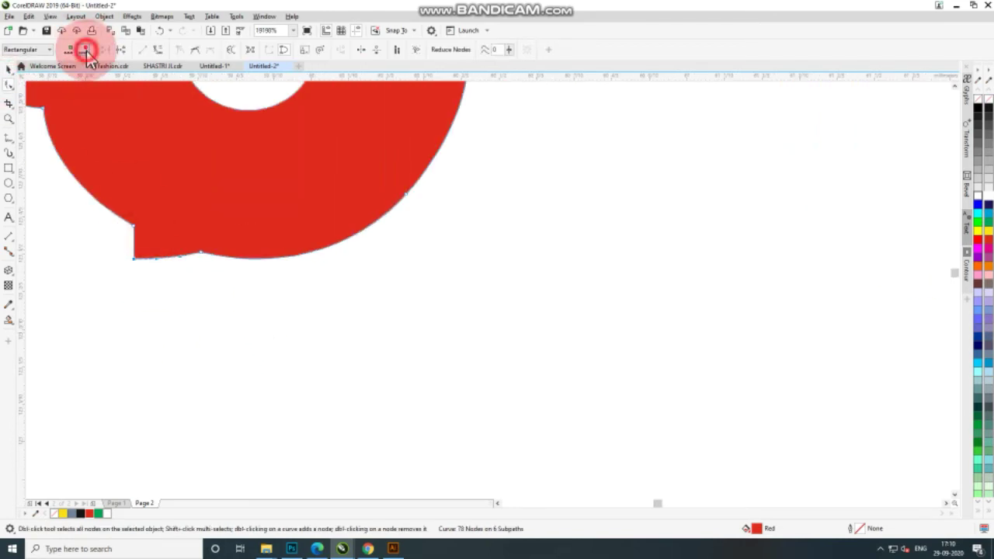
left_click(85, 50)
left_click_drag(144, 217, 128, 286)
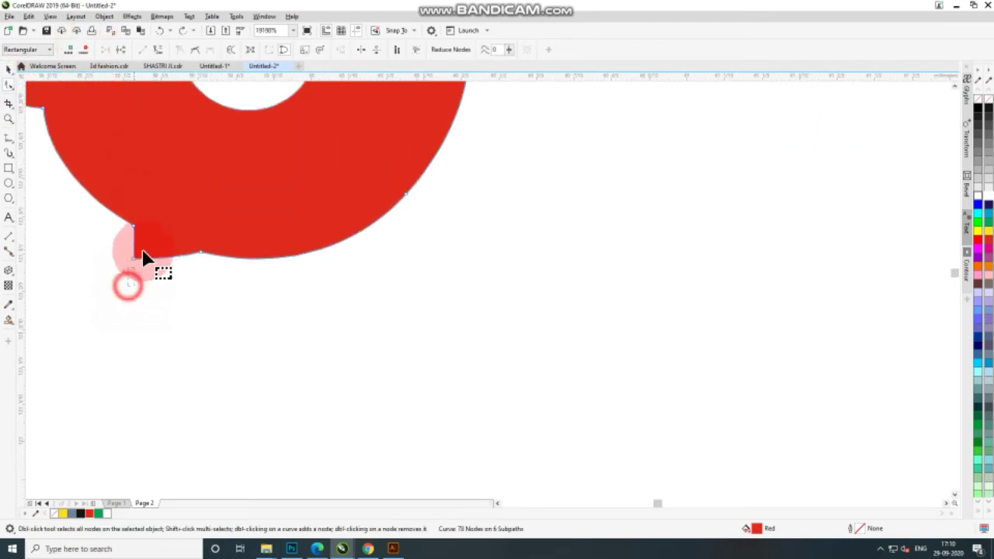
left_click(108, 69)
left_click(150, 249)
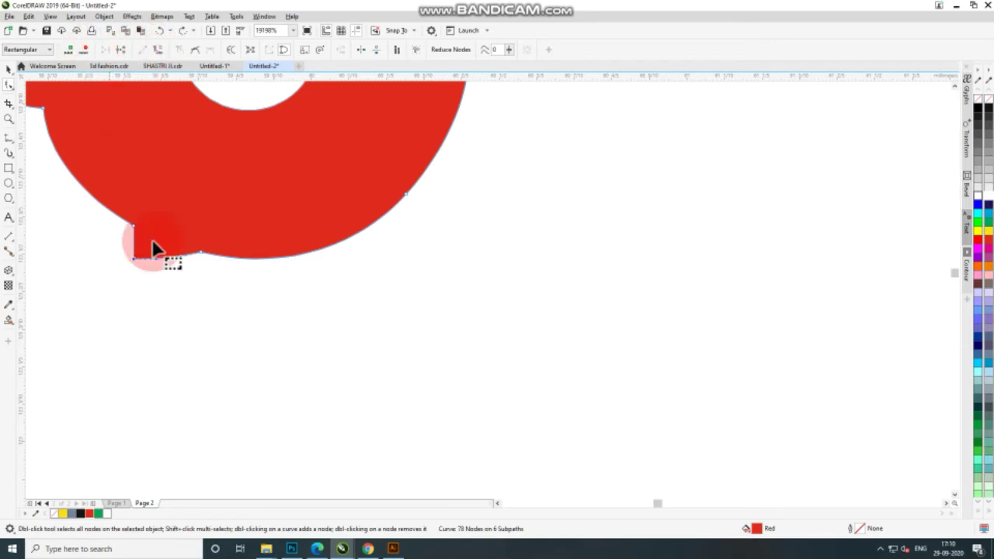
left_click(186, 288)
left_click(212, 250)
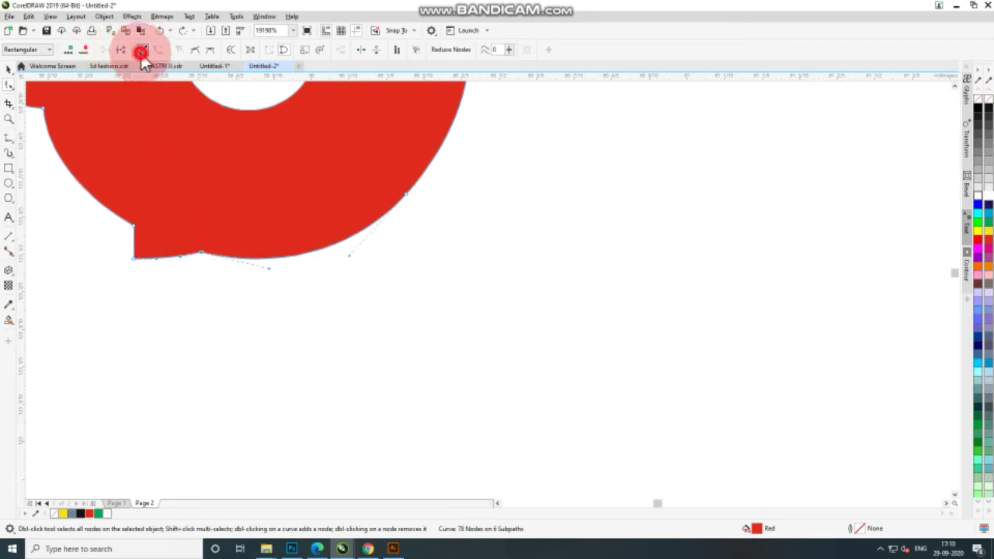
left_click(83, 50)
left_click(189, 308)
Step: Delete the nodes around the bottom notch to smooth the lower curve
left_click(227, 257)
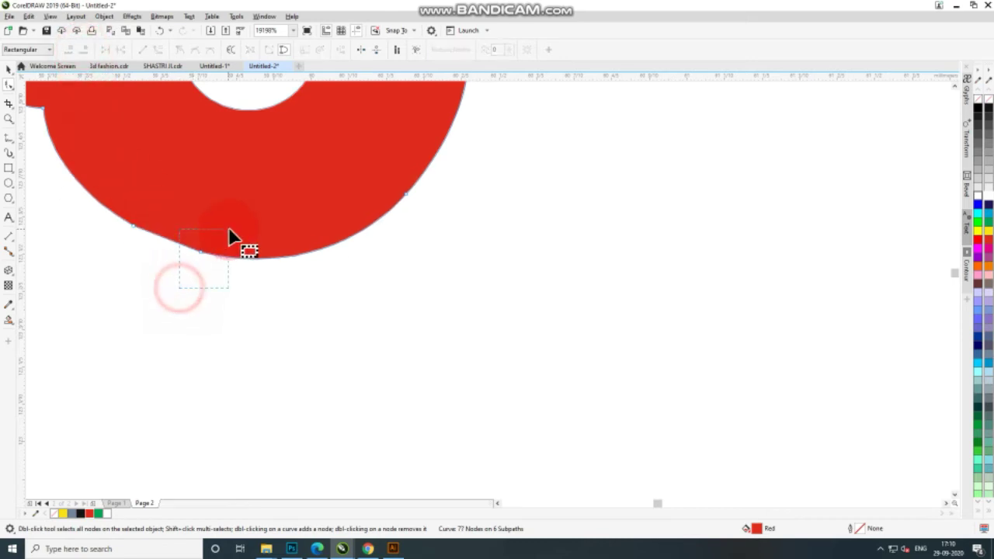
left_click(101, 63)
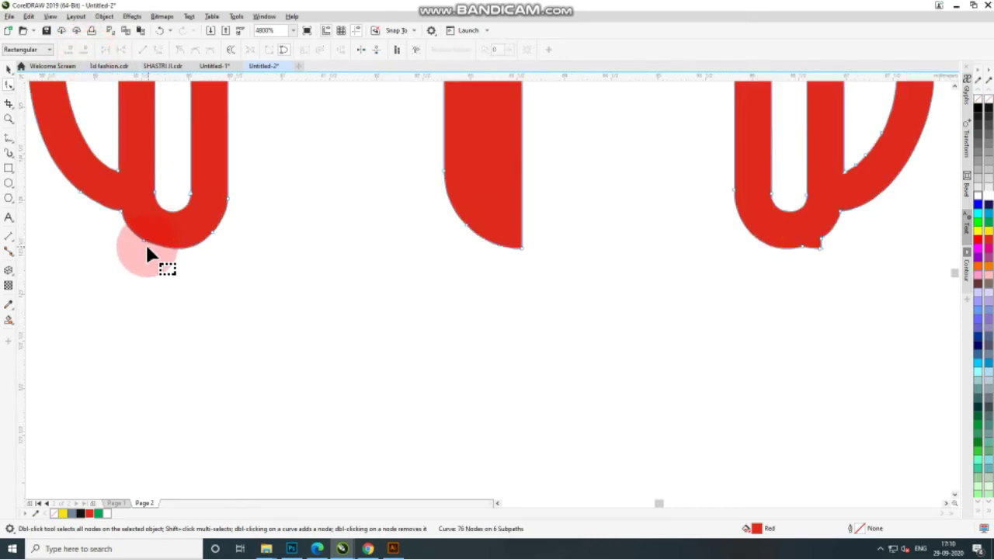
left_click_drag(142, 245, 172, 202)
left_click(86, 49)
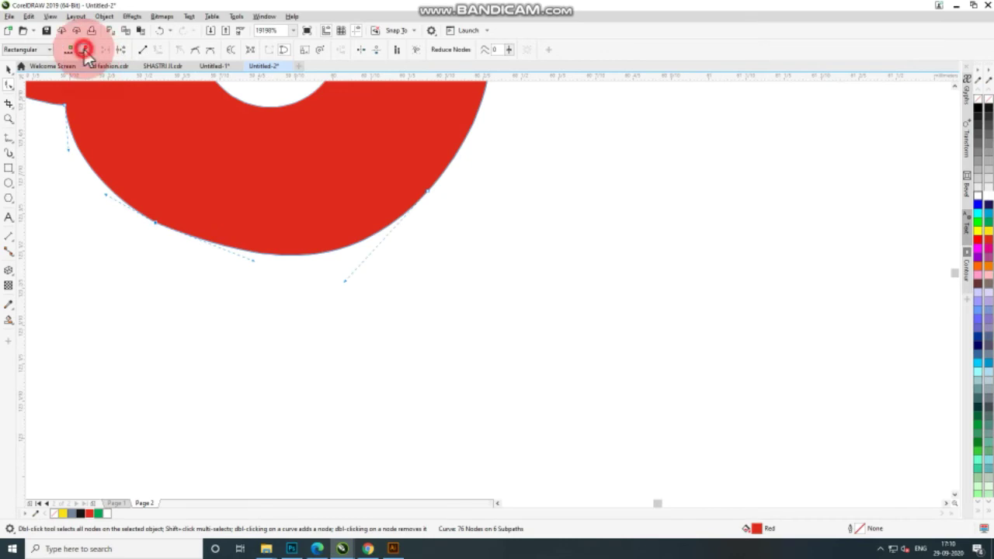
scroll(169, 265, "down", 2)
scroll(170, 264, "down", 2)
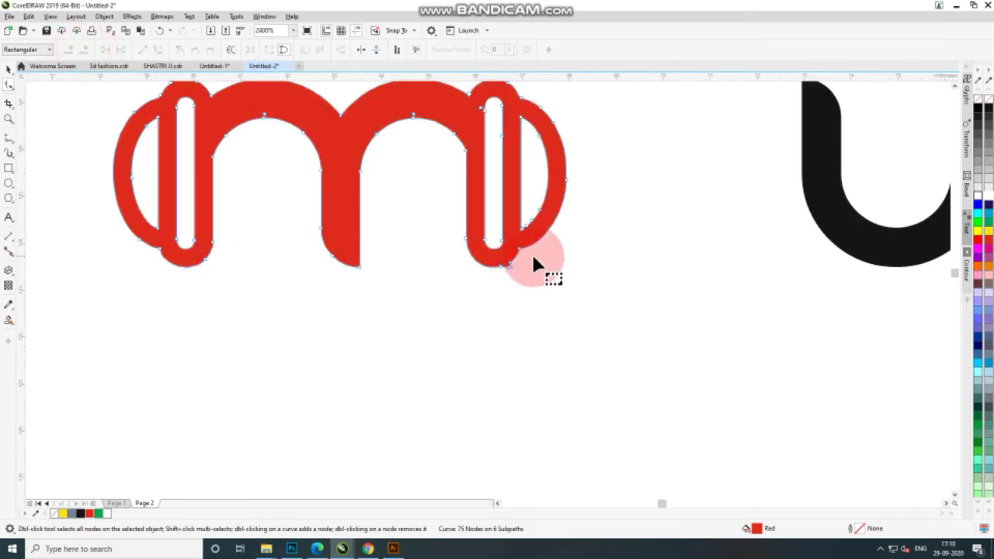
scroll(534, 264, "up", 3)
scroll(534, 264, "up", 2)
Step: Remove the stray nodes along the vertical notch edge by the right earcup, redoing one deletion after an undo
left_click(445, 272)
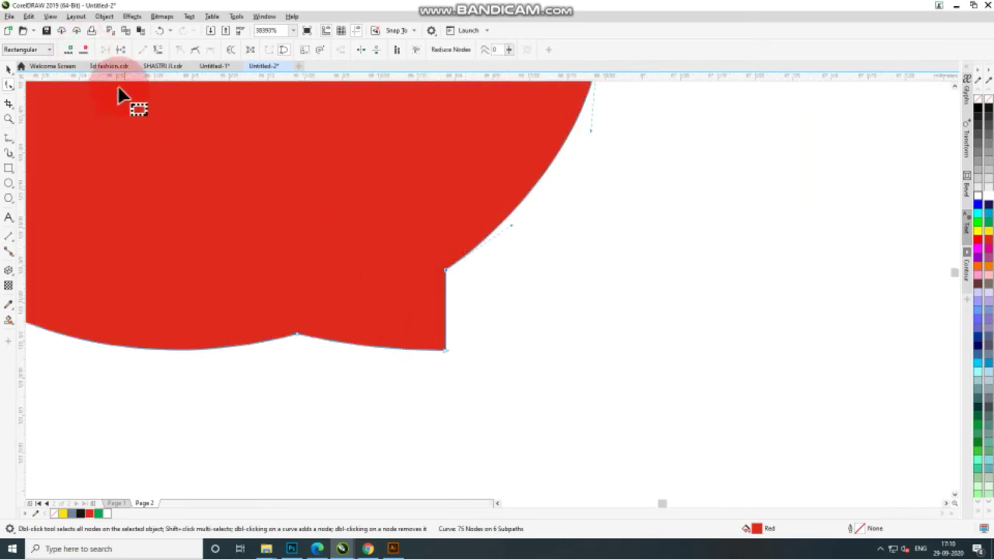
left_click(86, 50)
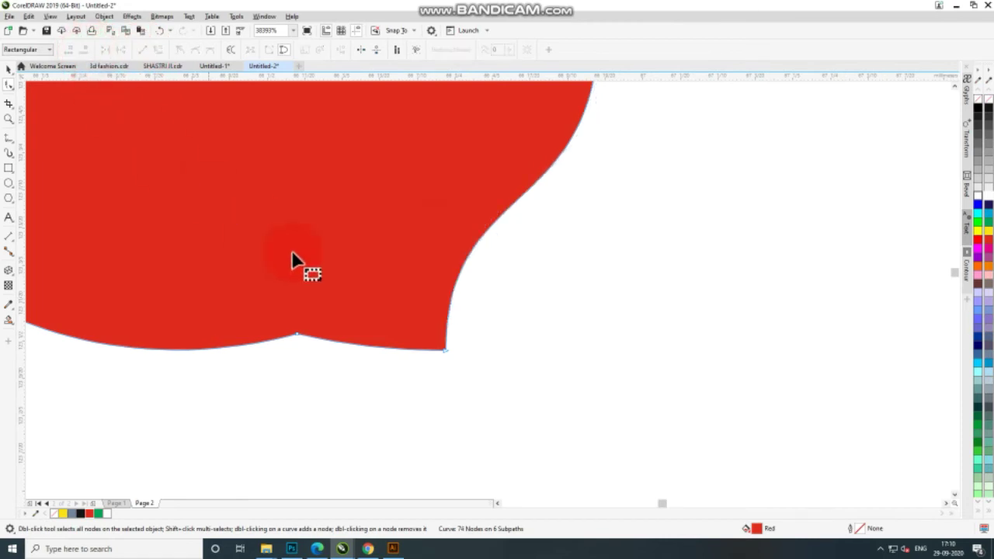
key("ctrl+z")
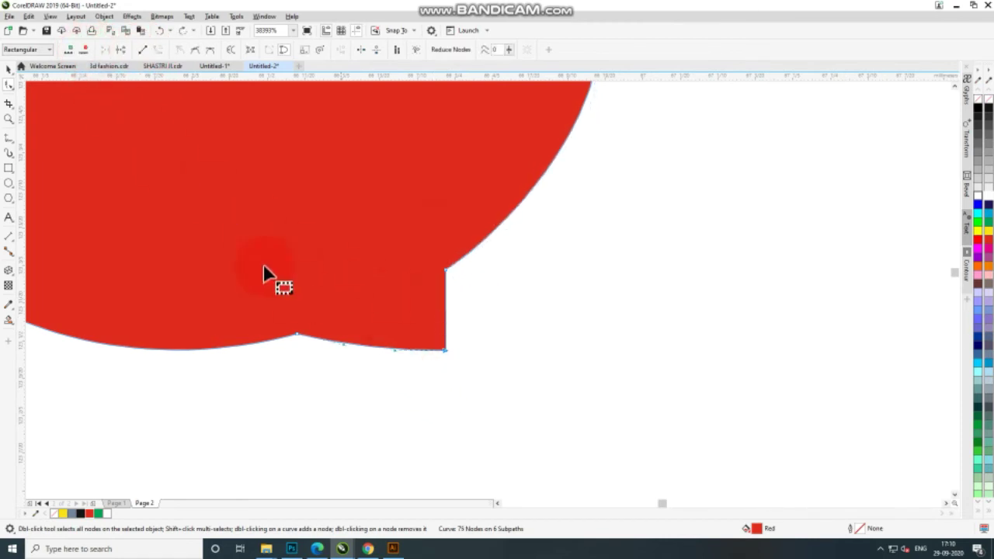
left_click(86, 50)
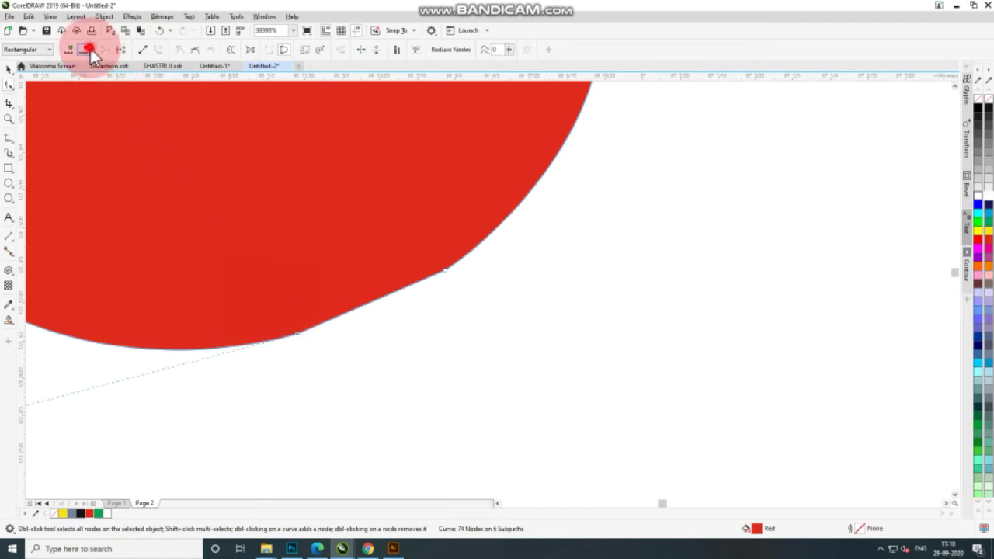
left_click(91, 49)
scroll(305, 288, "down", 2)
scroll(280, 275, "down", 3)
scroll(295, 304, "down", 2)
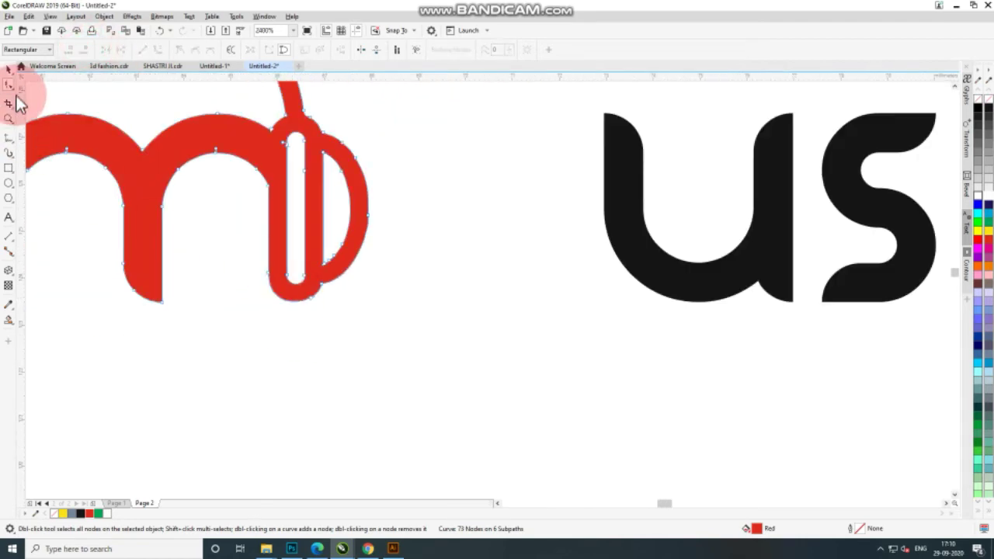
left_click(9, 70)
Step: Move the red headphone m right against usic so it reads music
scroll(297, 308, "down", 2)
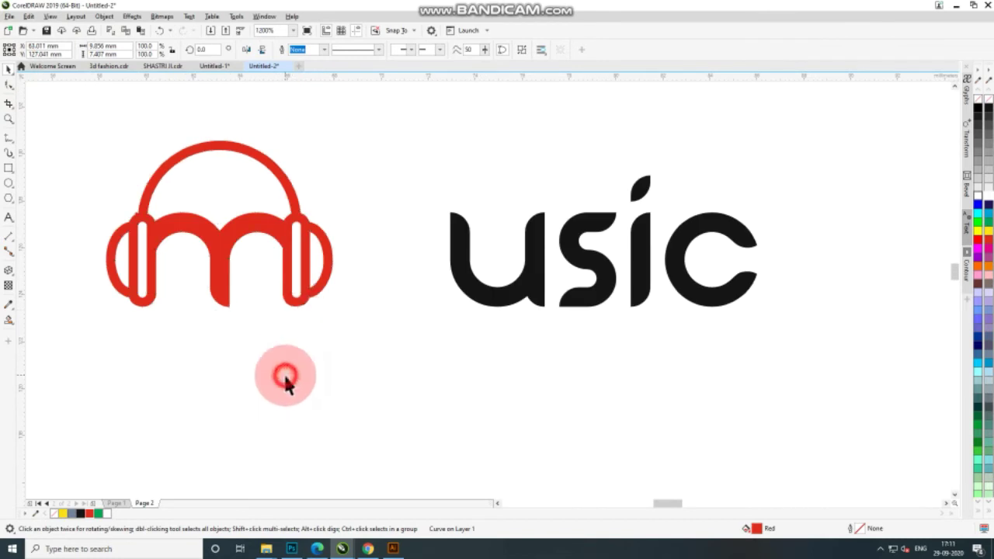
left_click(282, 372)
left_click(293, 257)
left_click_drag(272, 228, 371, 255)
scroll(362, 280, "down", 2)
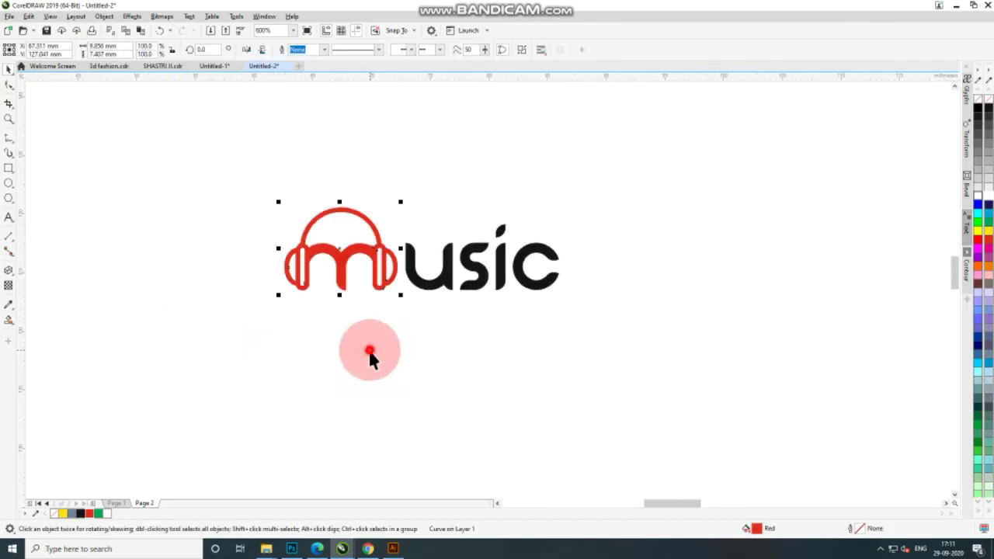
left_click(368, 355)
Step: Edit the lower word, replacing its first letter with a capital S to read Studio
scroll(452, 294, "down", 2)
scroll(452, 294, "down", 2)
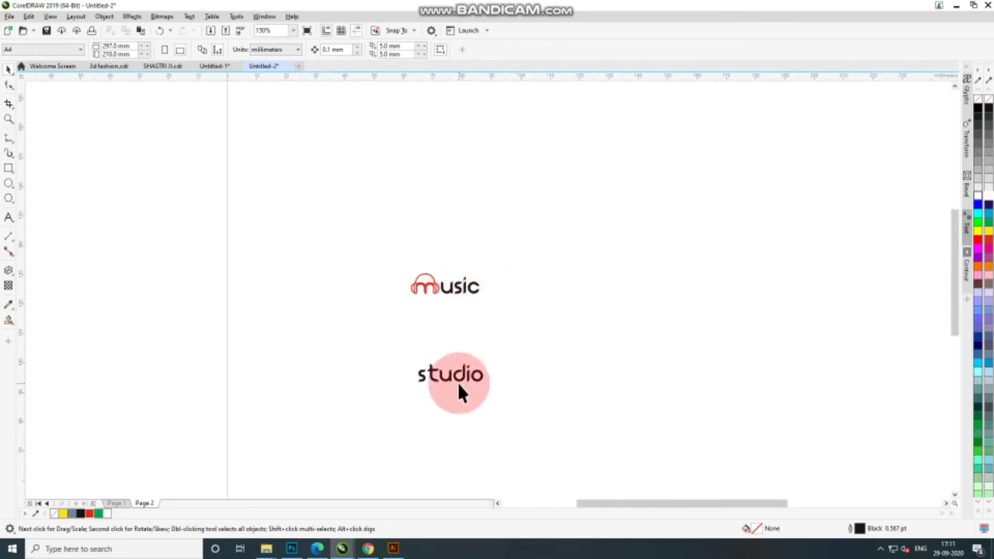
scroll(457, 382, "up", 2)
double_click(389, 379)
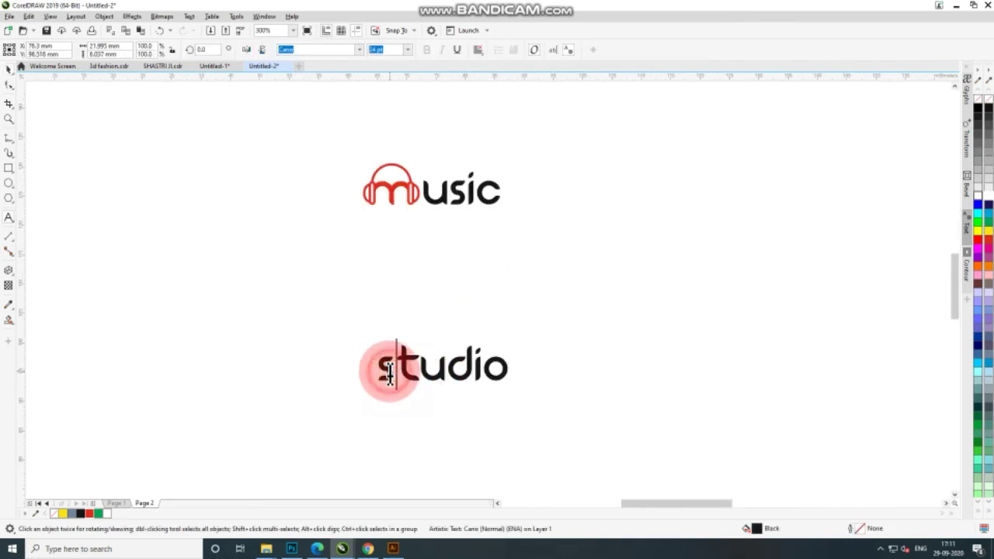
type("S")
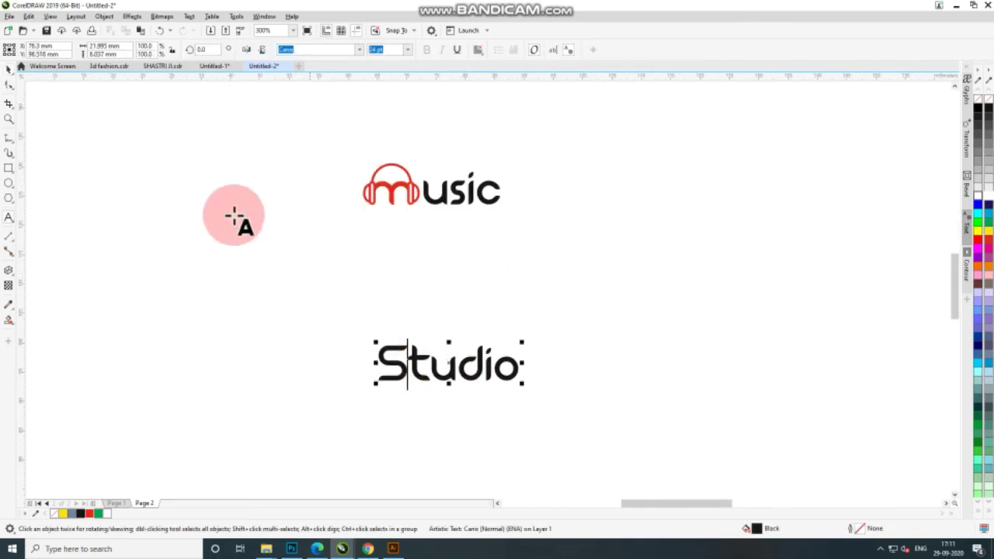
left_click(234, 215)
Step: Select just the S character of Studio
left_click(11, 70)
left_click(415, 373)
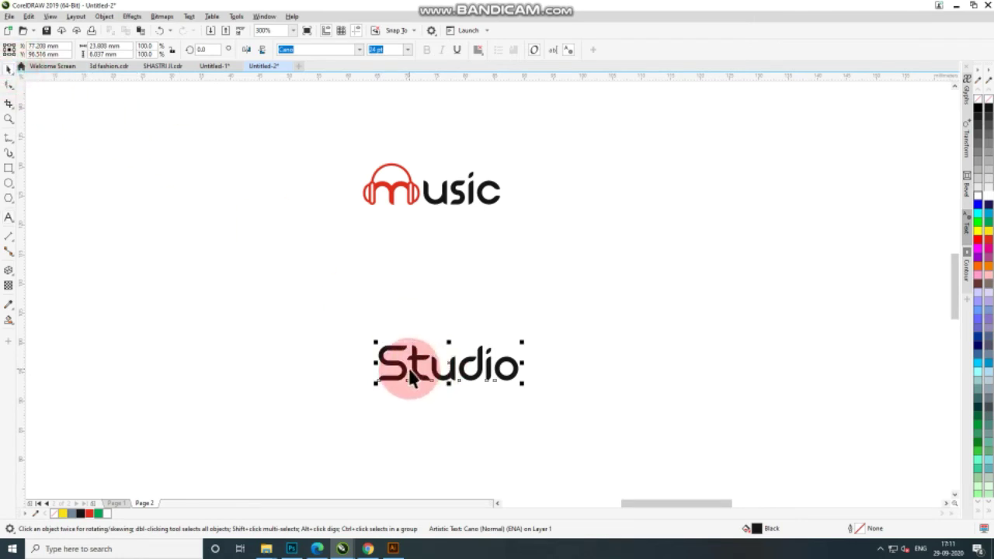
left_click(410, 374)
left_click(446, 450)
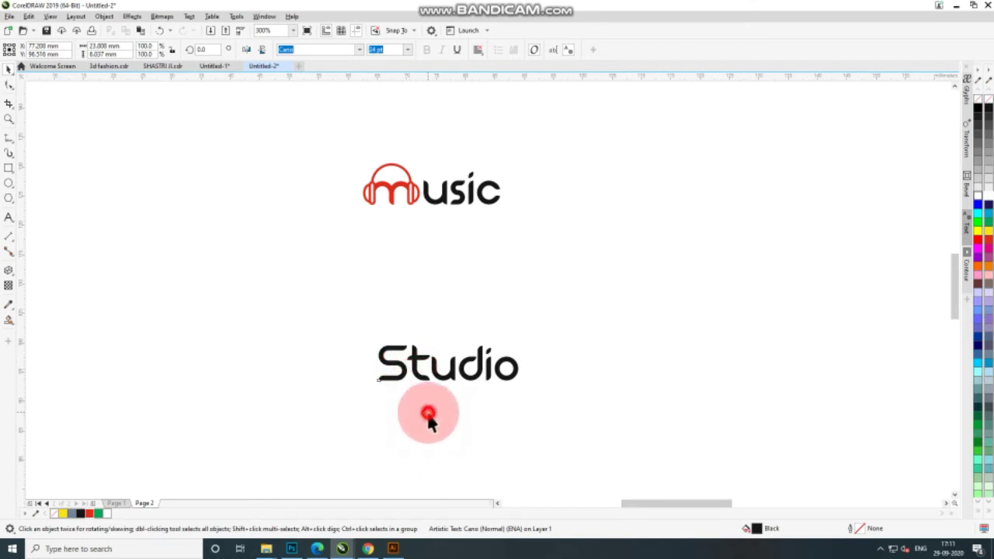
left_click(392, 376)
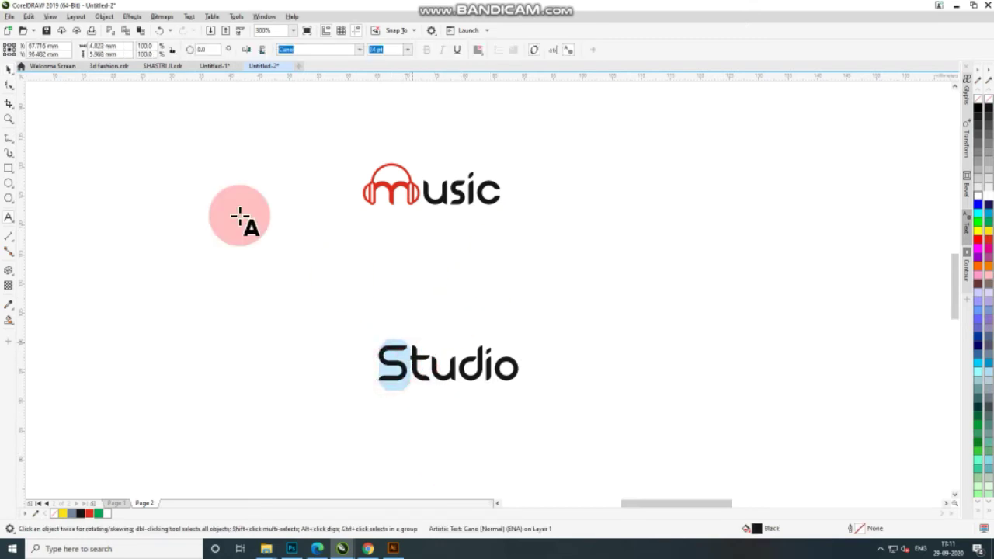
Step: Move the S up beside music and tilt it about 45° counter-clockwise
mouse_move(386, 363)
left_mouse_down()
mouse_move(534, 193)
mouse_move(526, 201)
left_mouse_up()
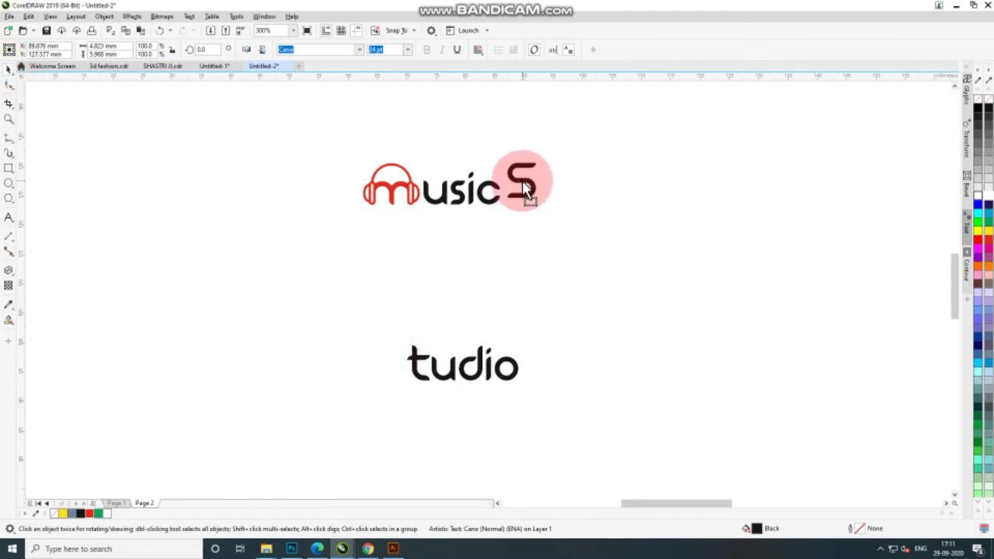
left_click(525, 191)
scroll(528, 194, "up", 2)
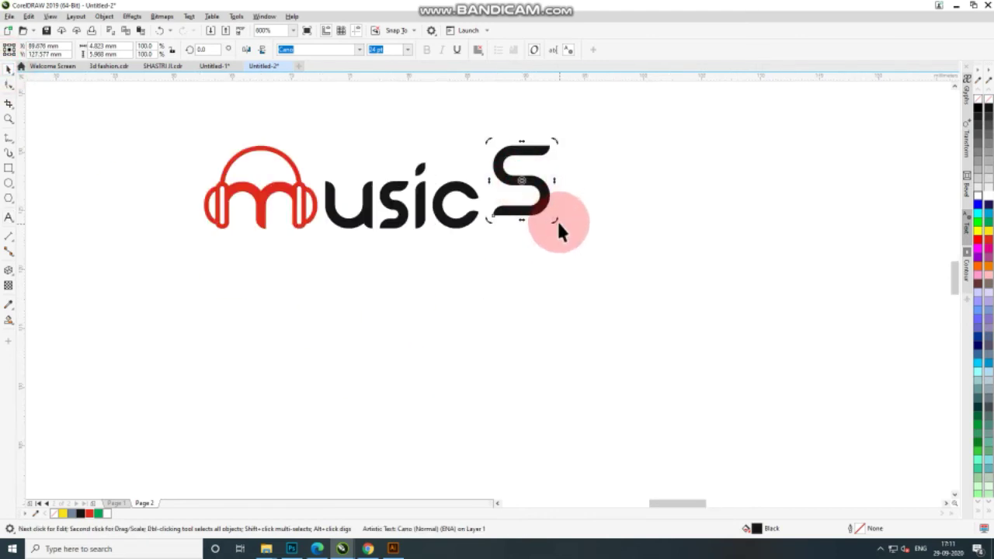
mouse_move(558, 221)
left_mouse_down()
mouse_move(598, 200)
mouse_move(562, 231)
left_mouse_up()
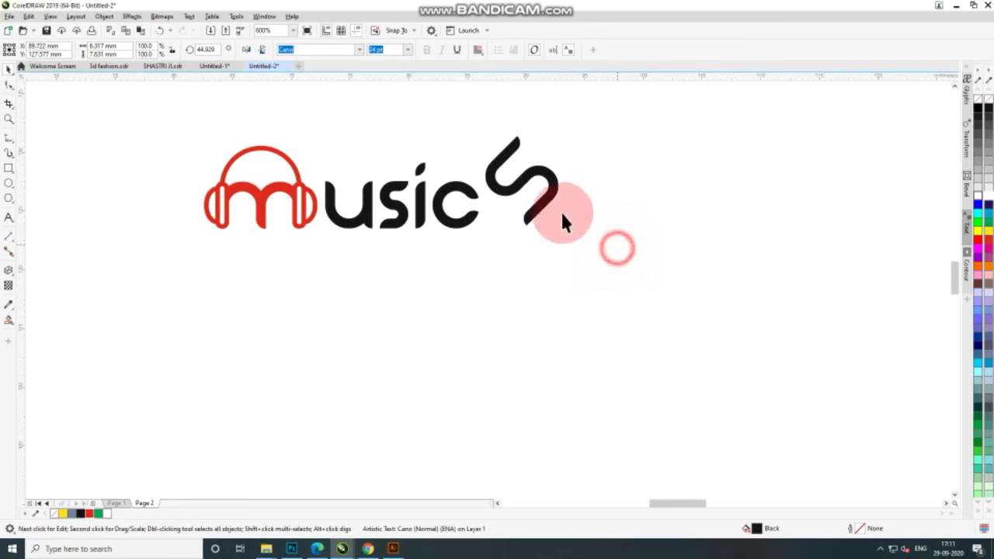
left_click(530, 222)
left_click(461, 226)
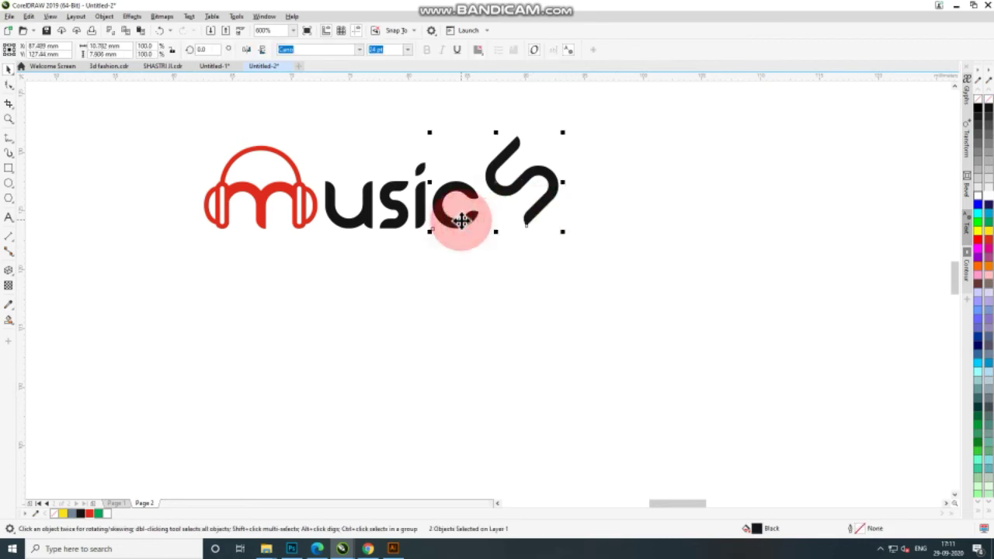
Step: Move the five tudio letters up after the tilted S to read musicStudio
scroll(479, 267, "down", 2)
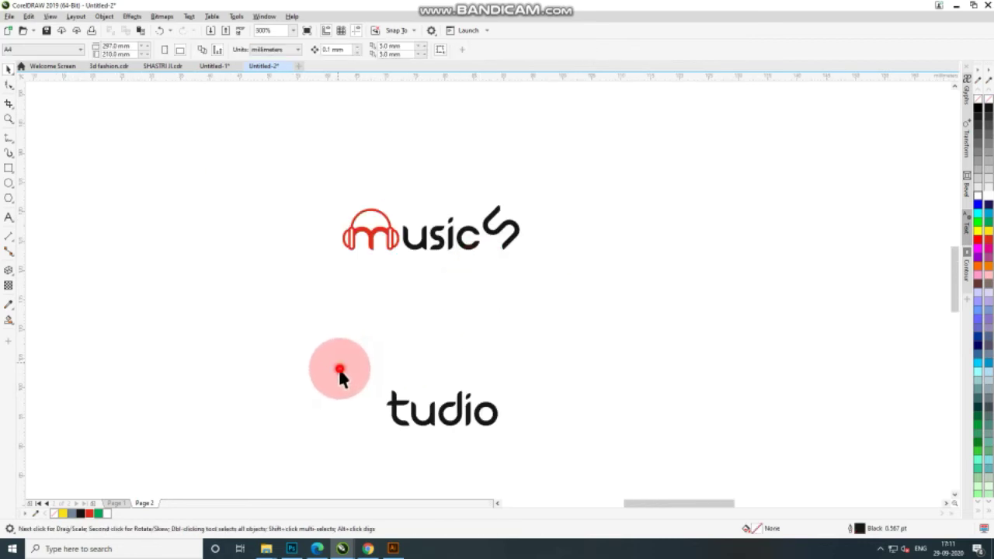
left_click_drag(338, 368, 536, 469)
left_click_drag(485, 423, 625, 258)
left_click(551, 309)
scroll(444, 232, "up", 2)
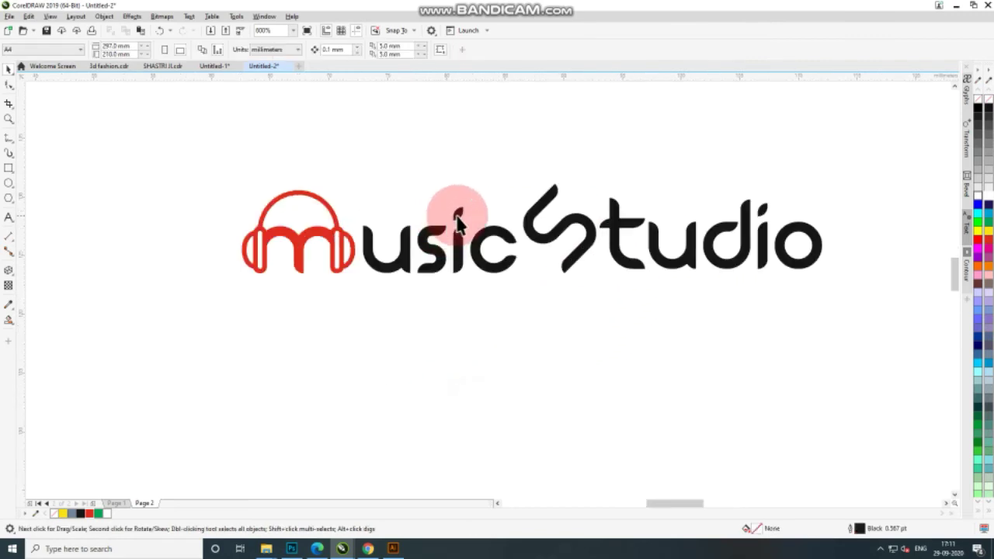
left_click(458, 220)
scroll(458, 218, "up", 2)
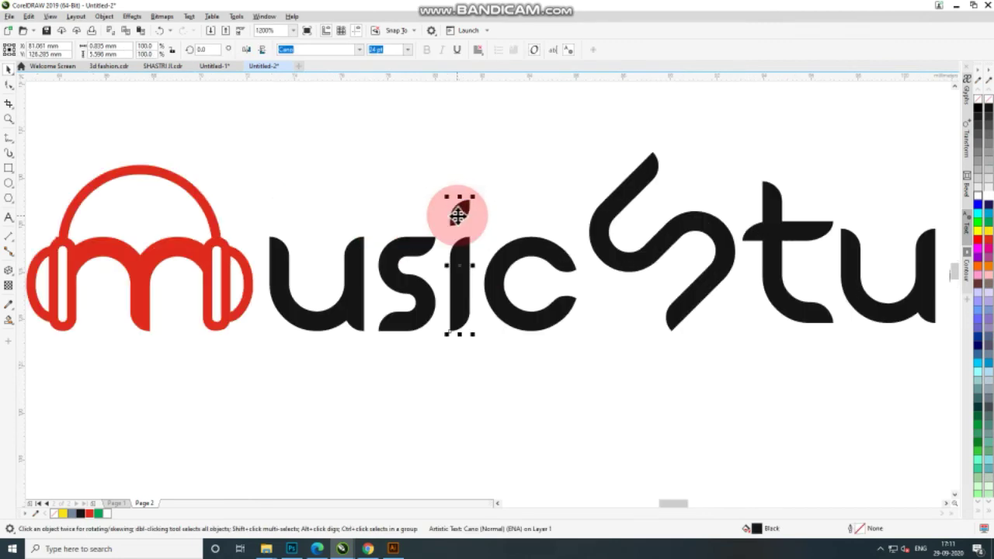
Step: Convert the i in music to curves, split off its dot, and colour the dot red
right_click(458, 216)
left_click(485, 232)
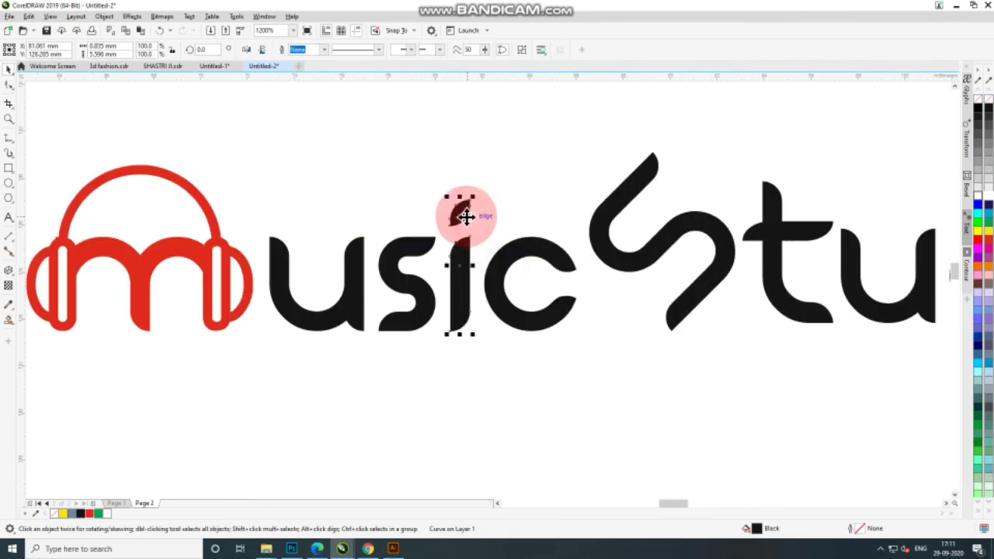
left_click(522, 50)
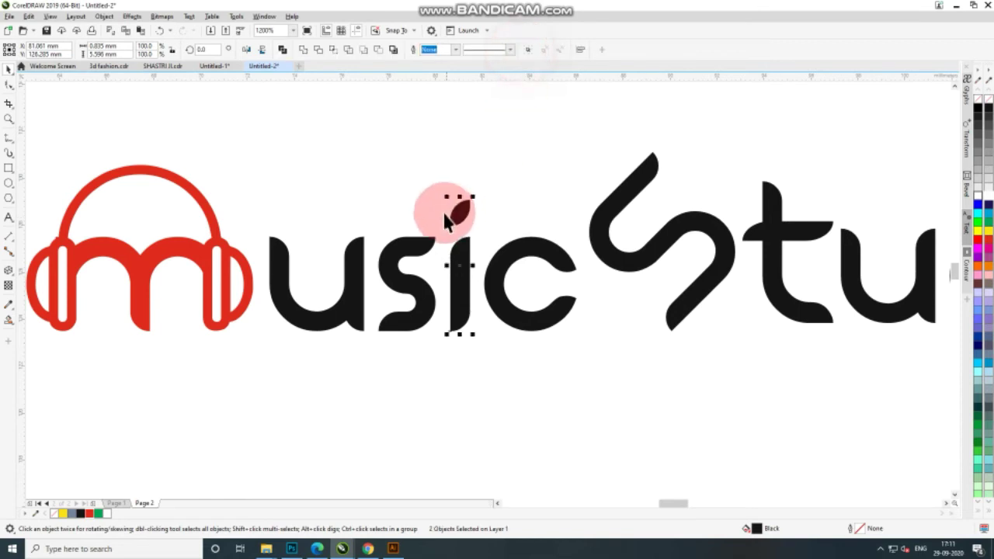
left_click(522, 171)
left_click(469, 215)
left_click(81, 512)
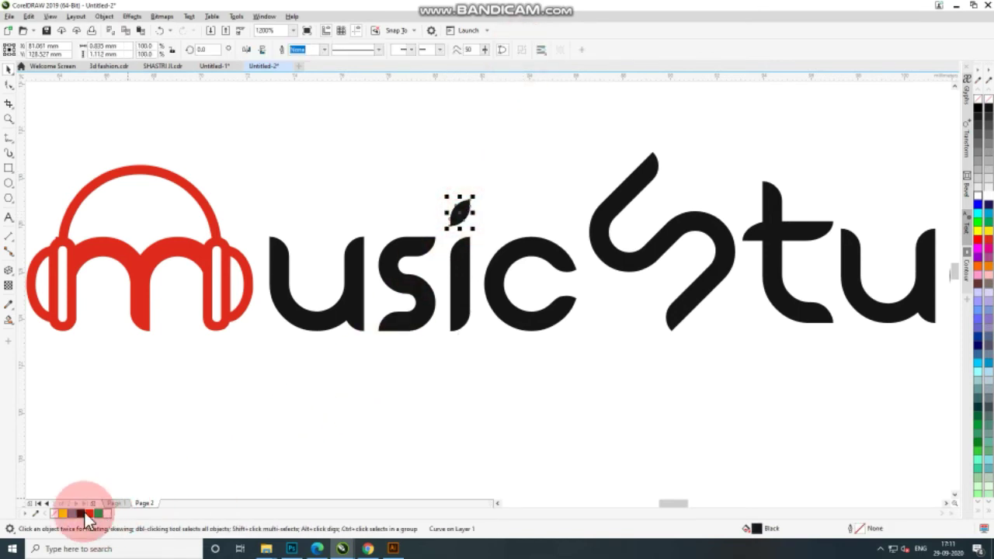
left_click(89, 513)
left_click(344, 459)
scroll(377, 306, "down", 2)
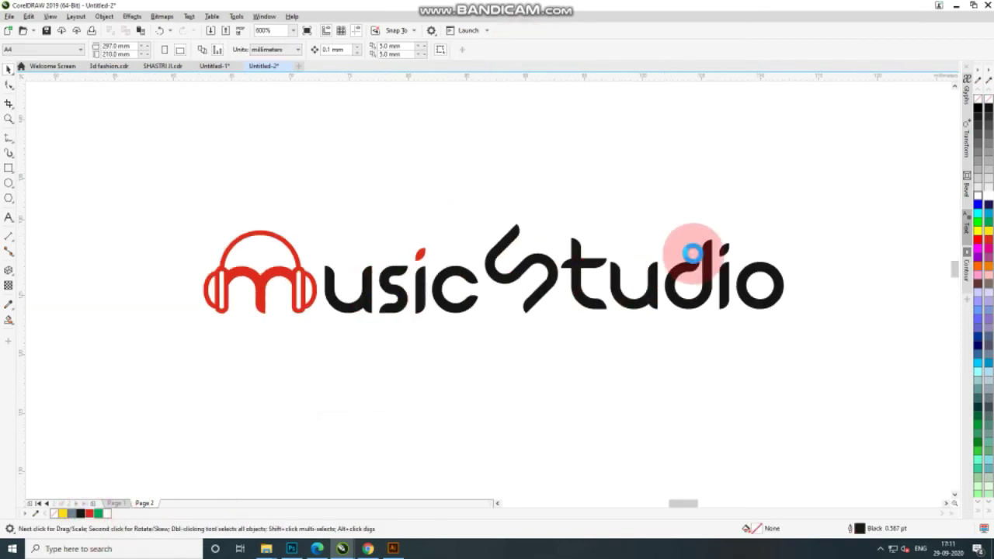
scroll(692, 254, "up", 2)
Step: Convert the i in Studio to curves, split off its dot, and colour it red
left_click(752, 247)
right_click(747, 247)
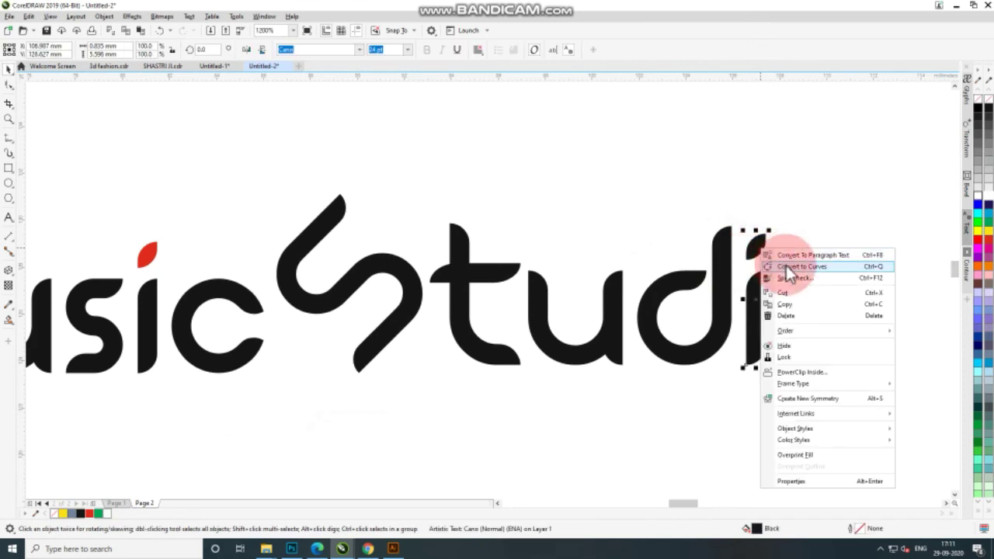
left_click(785, 264)
left_click(525, 52)
left_click(759, 250)
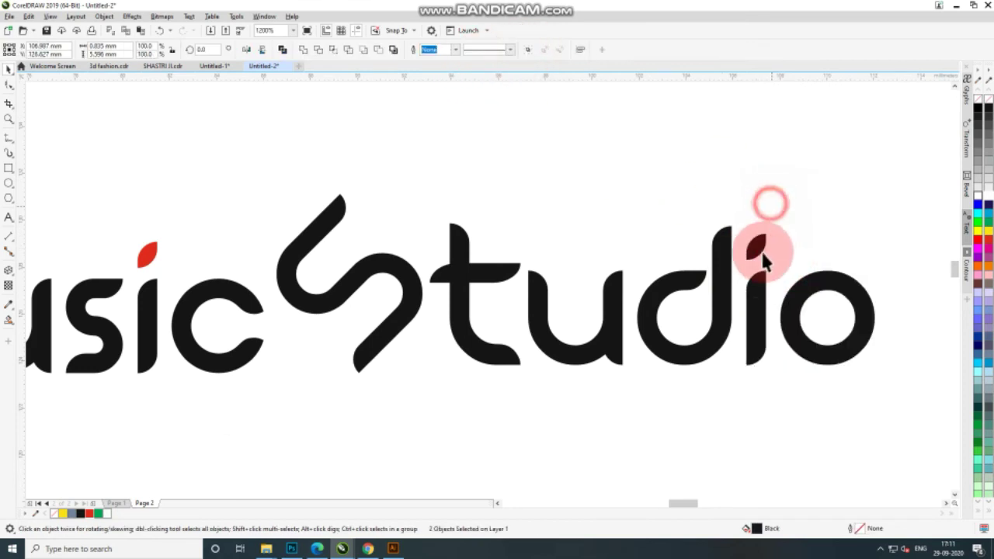
left_click(89, 512)
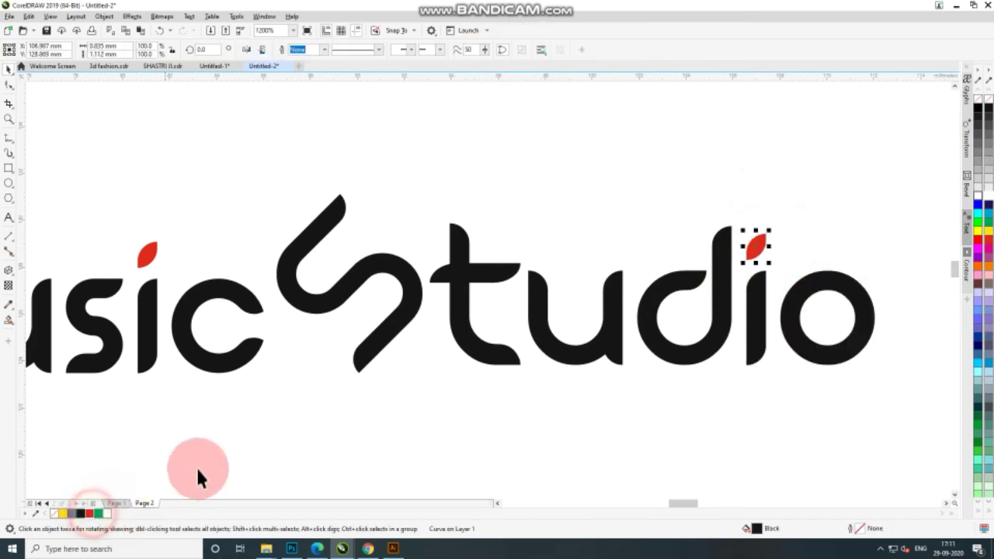
left_click(515, 353)
scroll(515, 353, "down", 1)
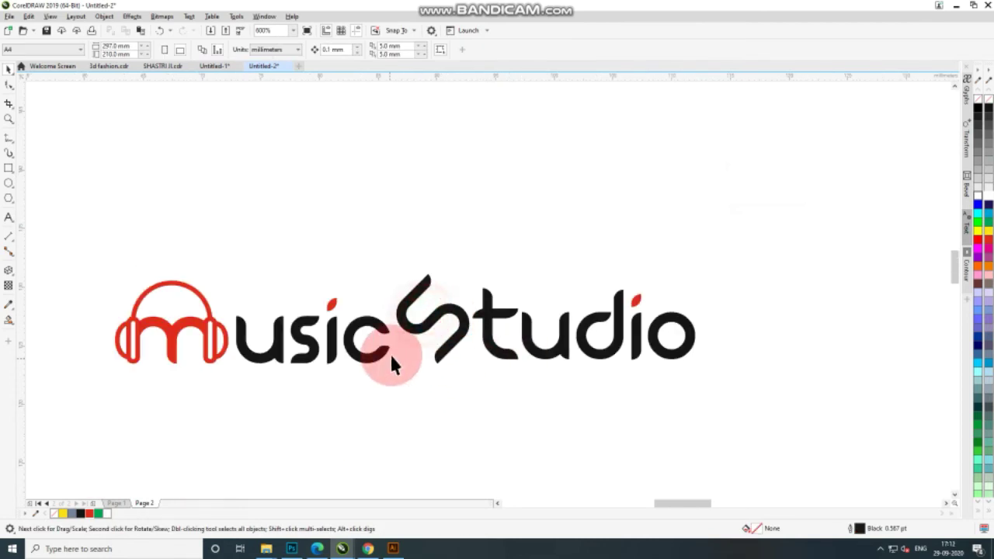
Step: Fill the S red
left_click(417, 339)
left_click(90, 513)
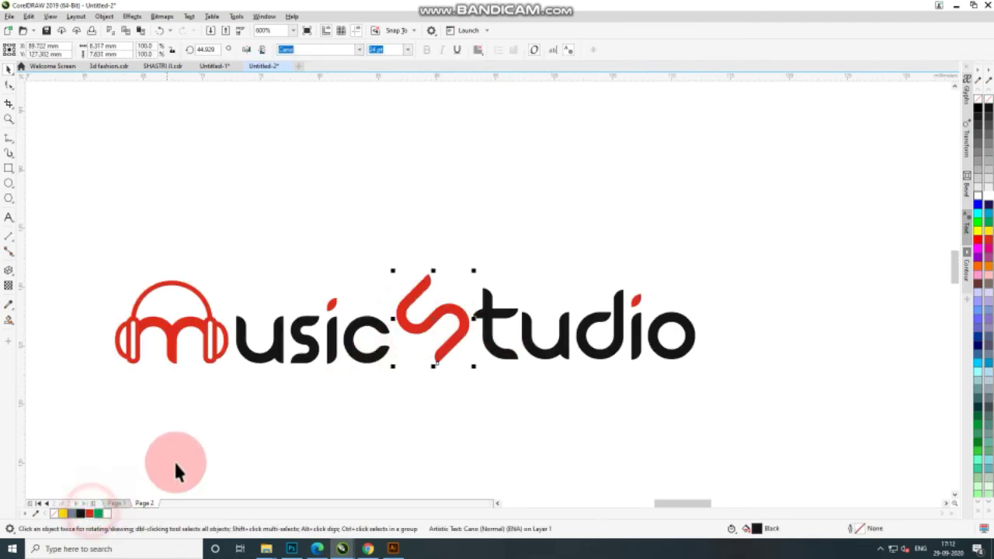
left_click(268, 380)
Step: Fill the letters u, s, i and c yellow
left_click(259, 367)
left_click(310, 354, "shift")
left_click(327, 361, "shift")
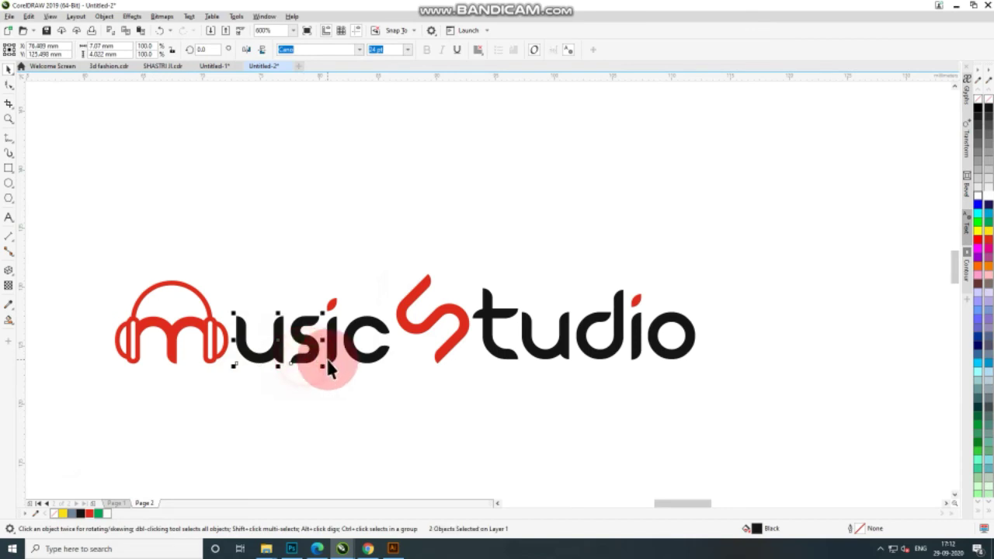
left_click(356, 363, "shift")
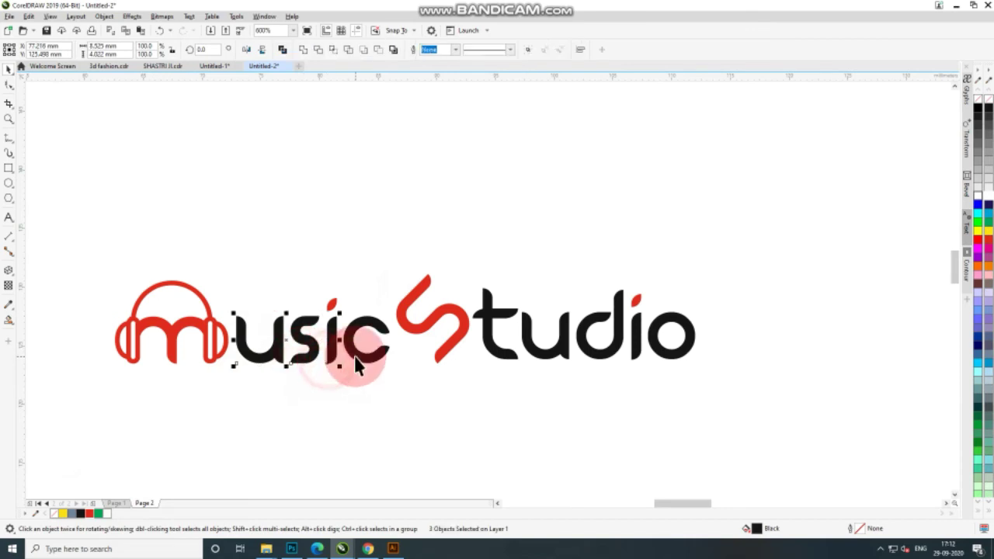
left_click(63, 513)
left_click(240, 476)
Step: Fill the letters t, u, d, i and o yellow
left_click(499, 359)
left_click(544, 348, "shift")
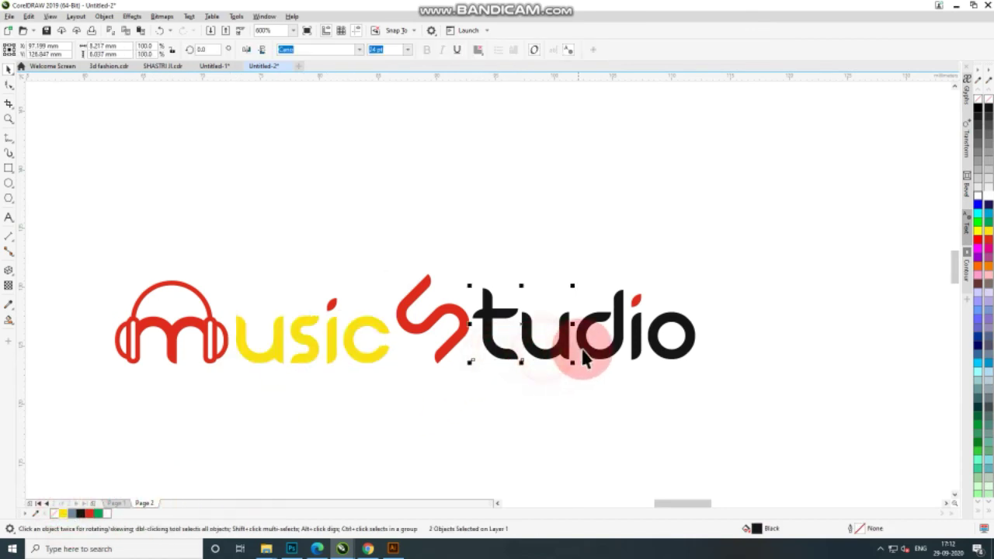
left_click(583, 351, "shift")
left_click(659, 354, "shift")
left_click(639, 354, "shift")
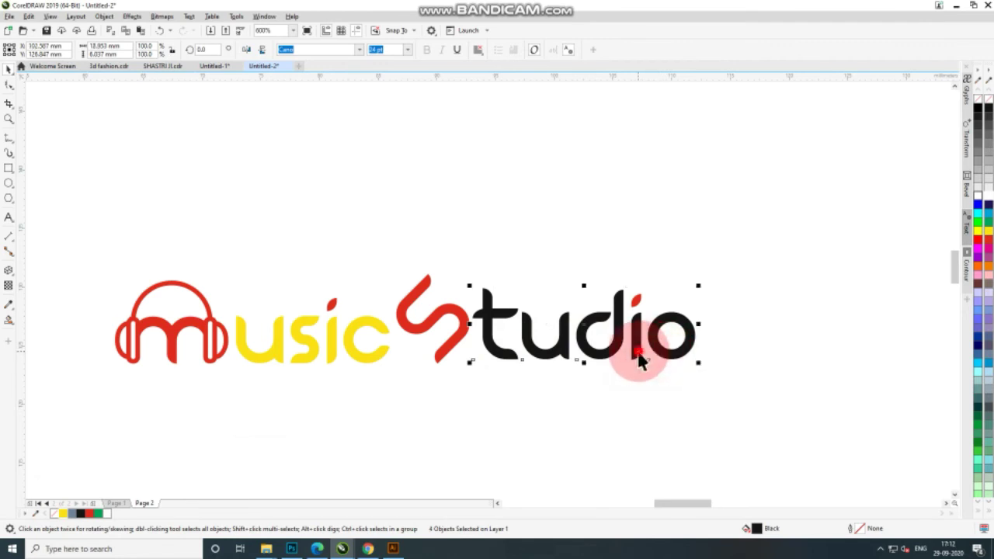
left_click(95, 514)
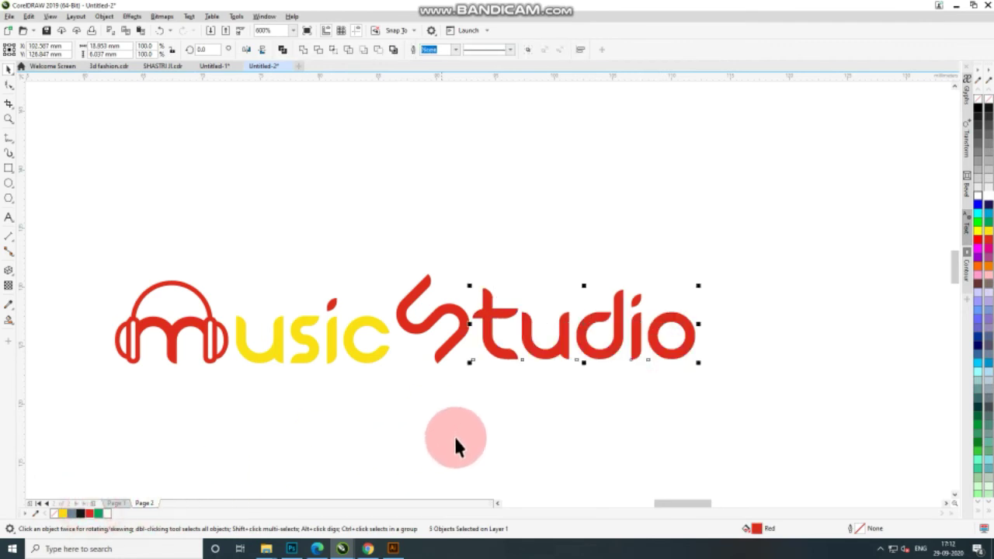
left_click(62, 513)
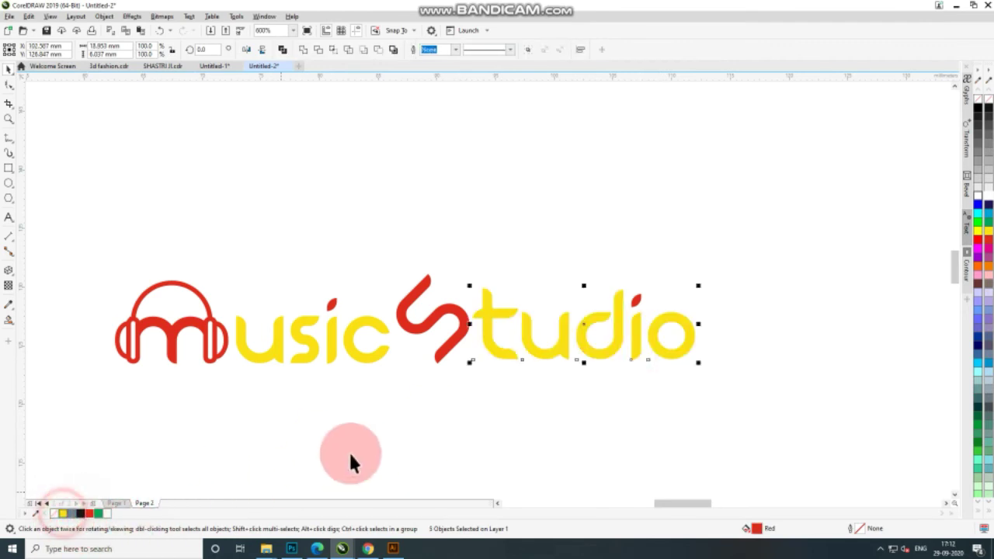
left_click(349, 448)
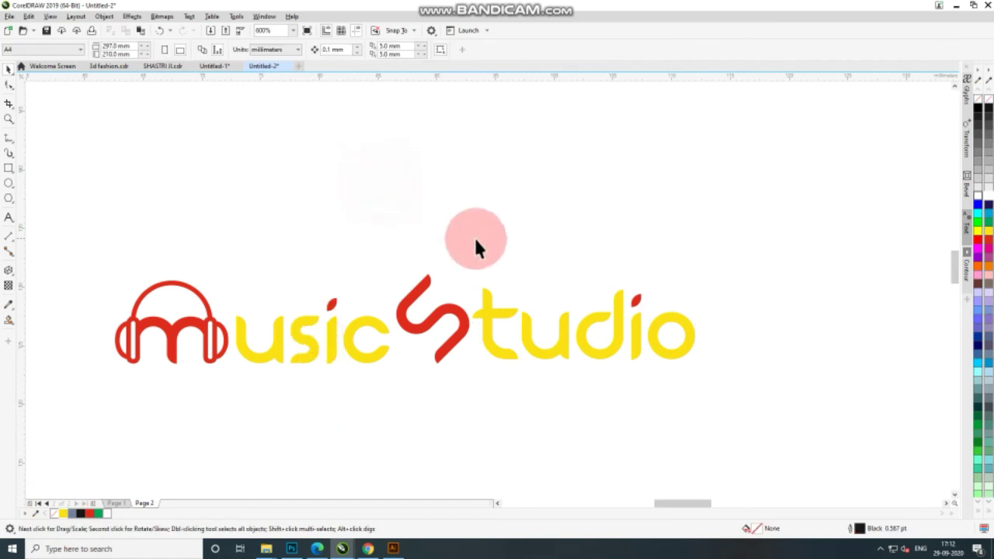
Step: Draw a rectangle around the logo, fill it black, and send it to the back
scroll(679, 347, "up", 2)
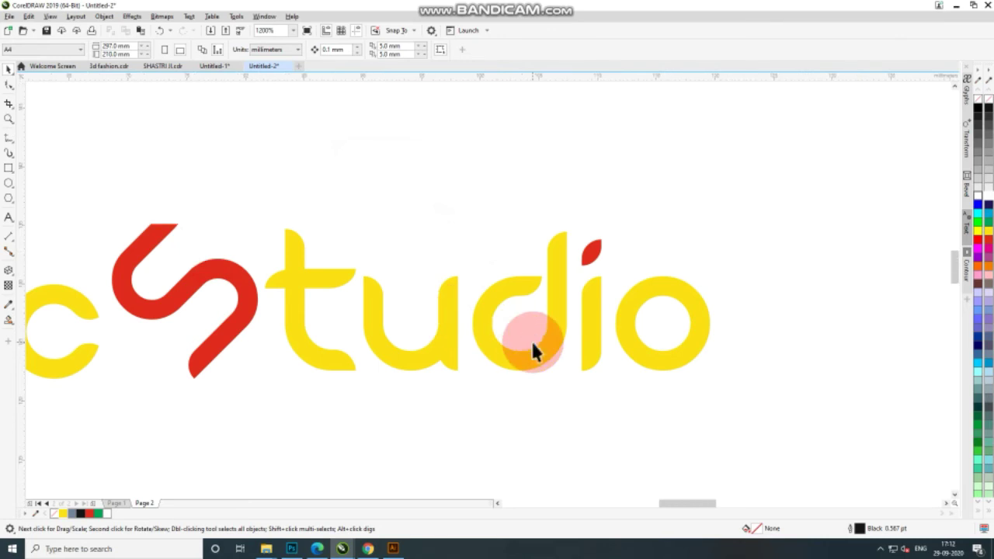
scroll(473, 353, "down", 2)
scroll(416, 357, "down", 2)
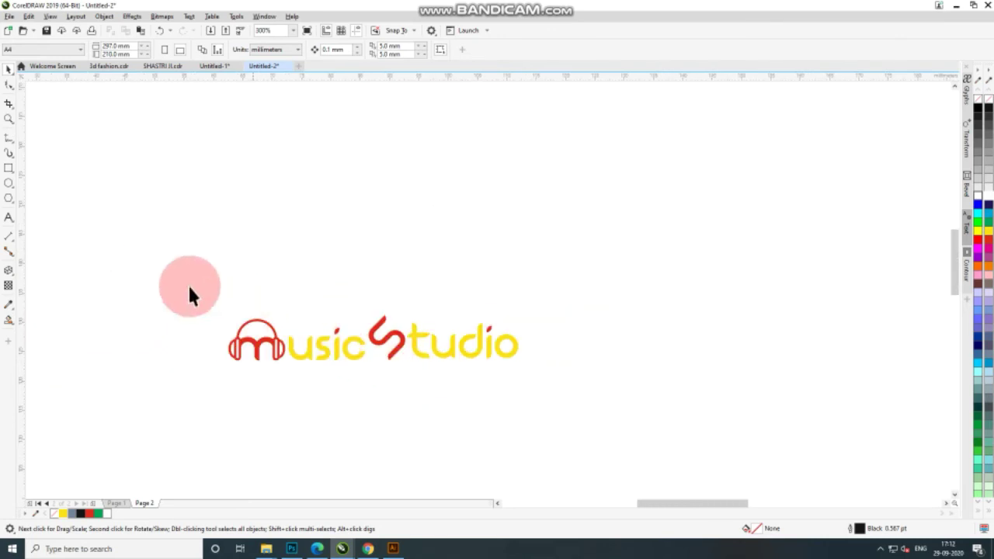
scroll(29, 217, "down", 2)
left_click(9, 168)
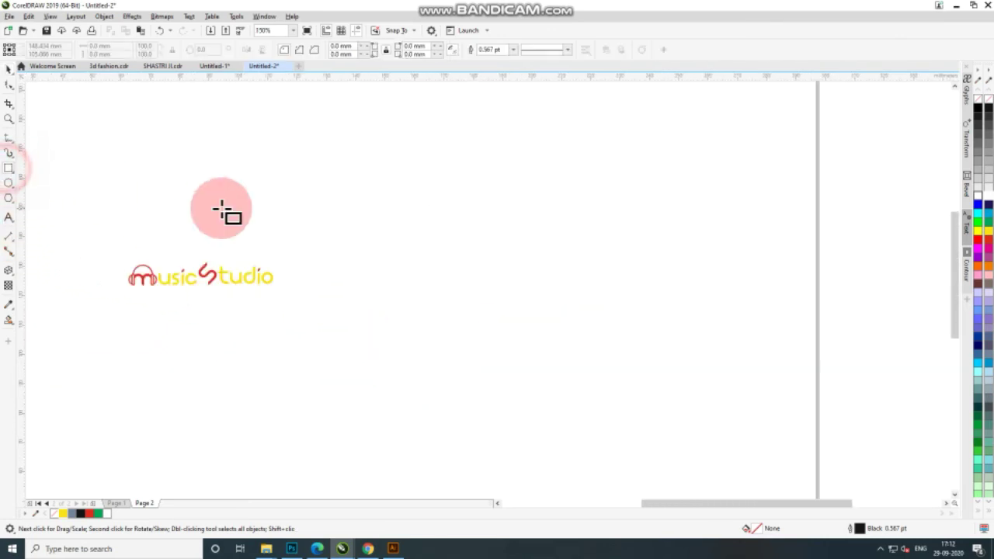
left_click_drag(95, 211, 309, 328)
left_click(8, 69)
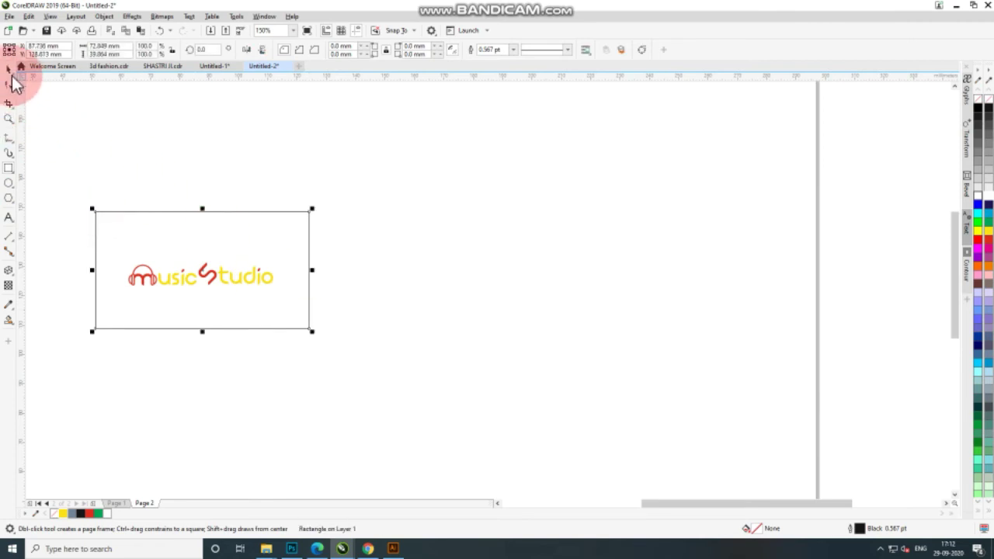
left_click(74, 514)
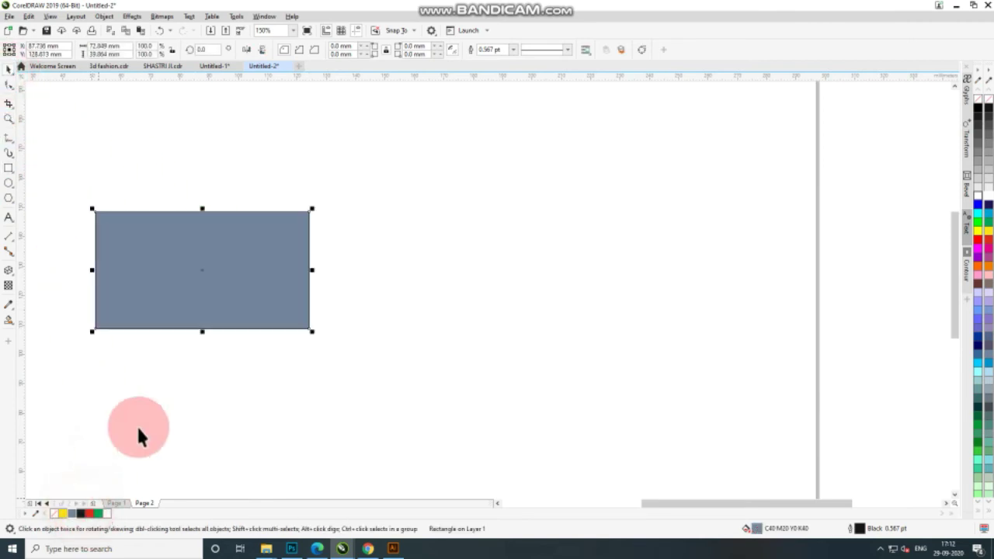
left_click(81, 513)
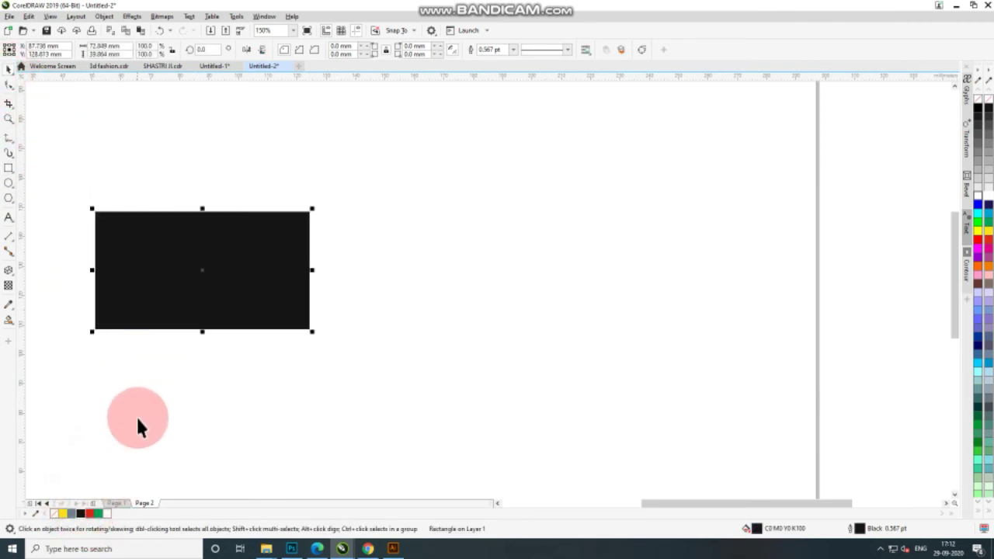
key("shift+Page_Down")
scroll(122, 288, "up", 2)
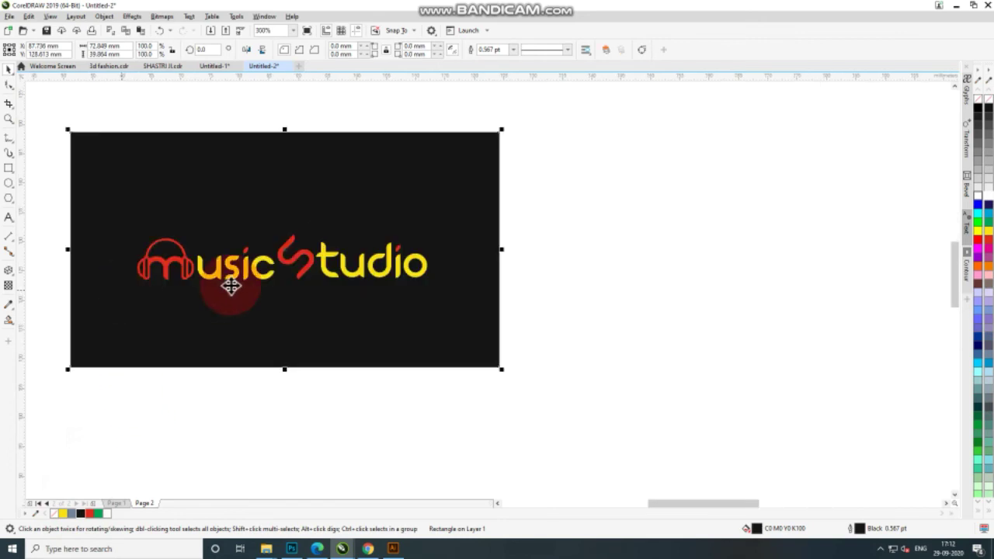
left_click(572, 238)
scroll(194, 287, "up", 2)
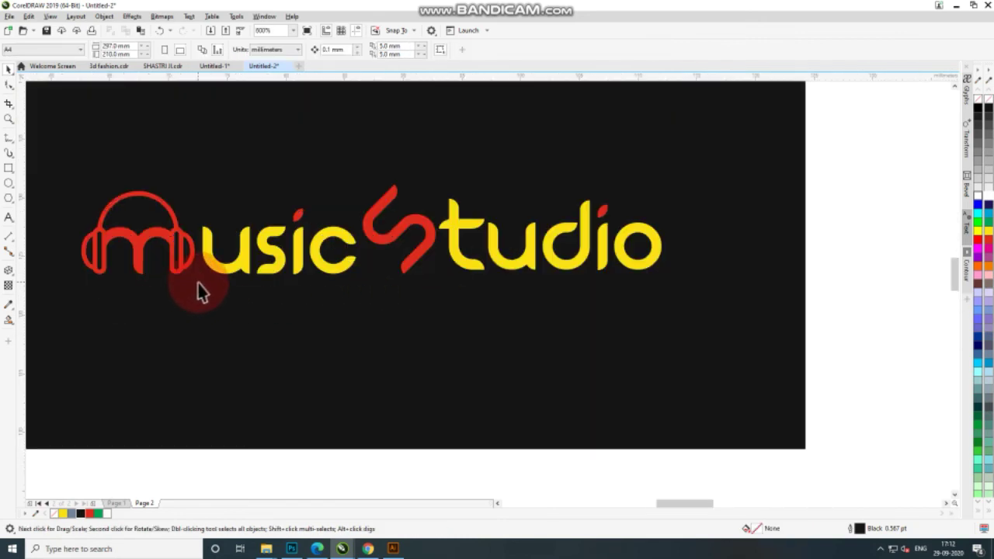
scroll(197, 281, "down", 1)
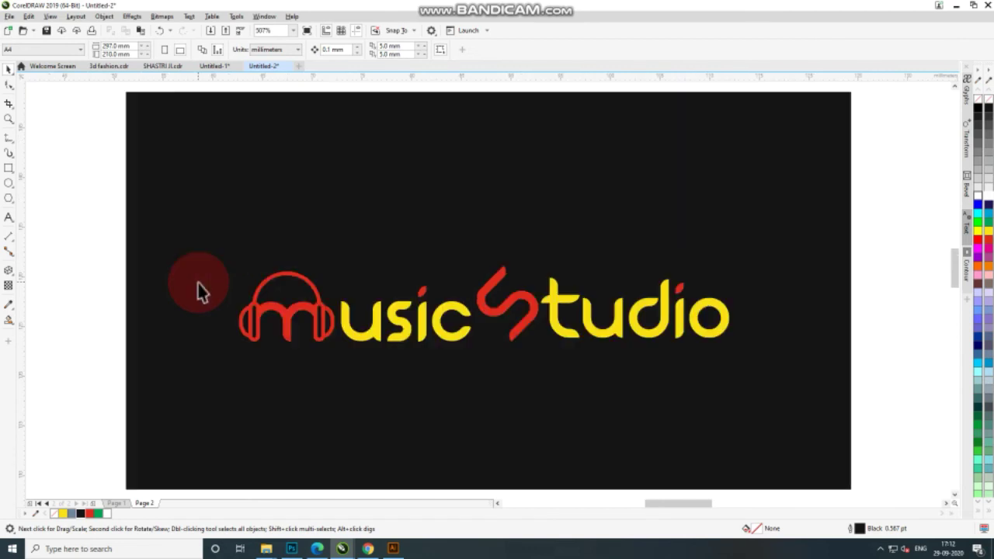
left_click(9, 119)
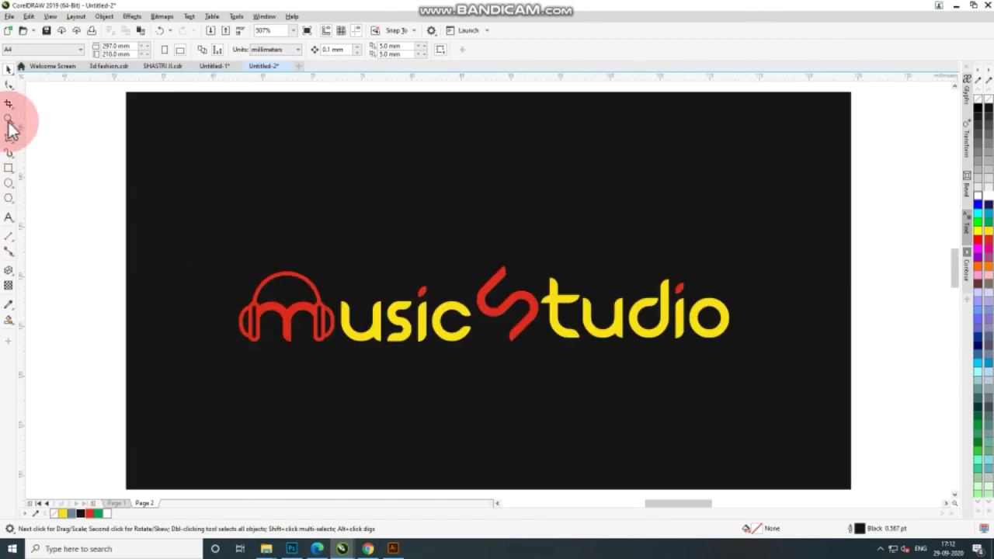
left_click_drag(137, 226, 803, 398)
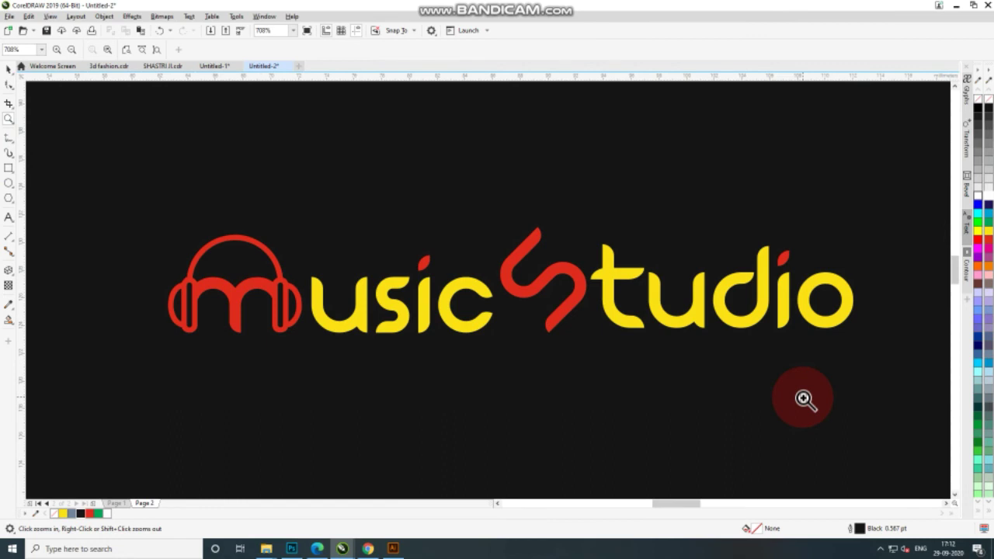
left_click(15, 68)
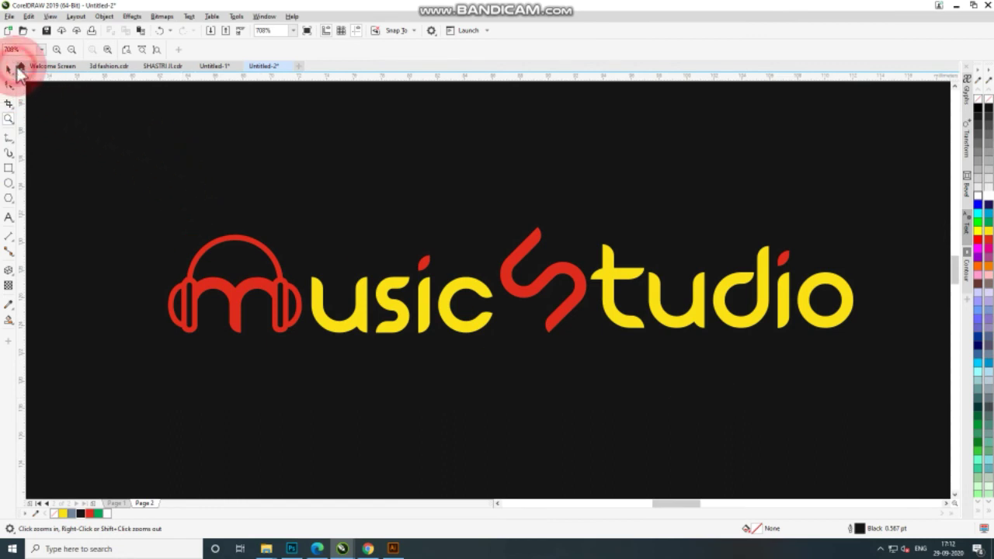
left_click(871, 543)
left_click(870, 511)
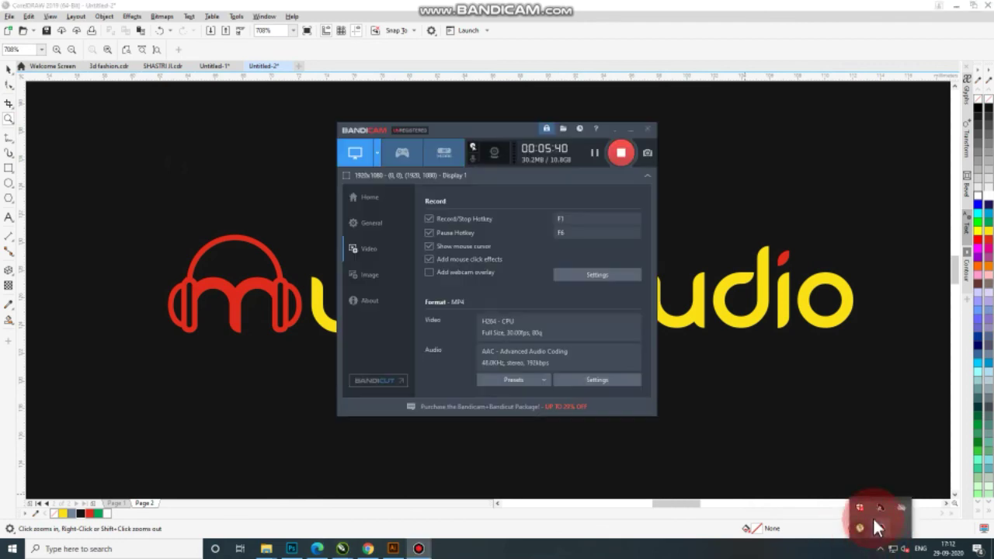
left_click(637, 175)
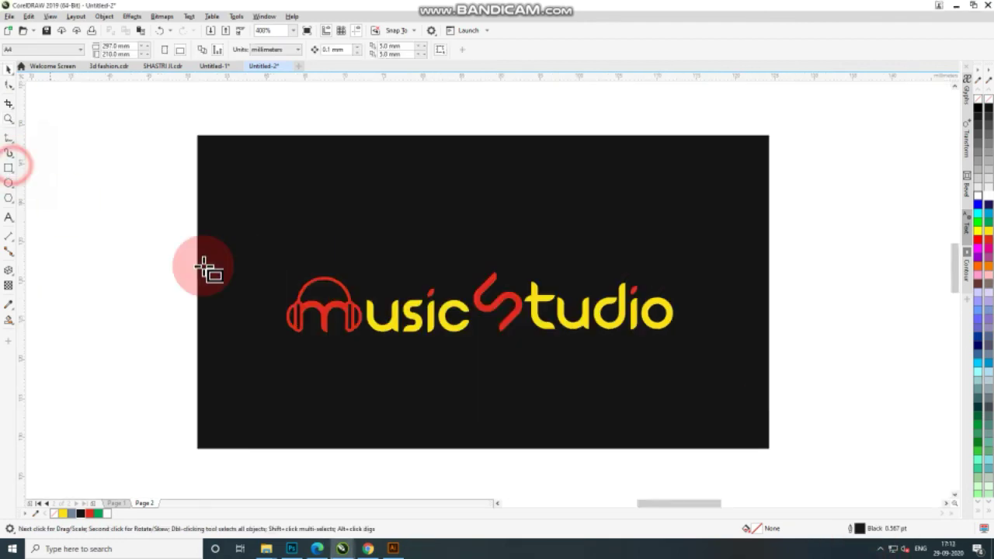
Step: Draw a rectangle around tudio and round its corners into a pill shape
mouse_move(520, 278)
left_mouse_down()
mouse_move(584, 341)
mouse_move(682, 345)
left_mouse_up()
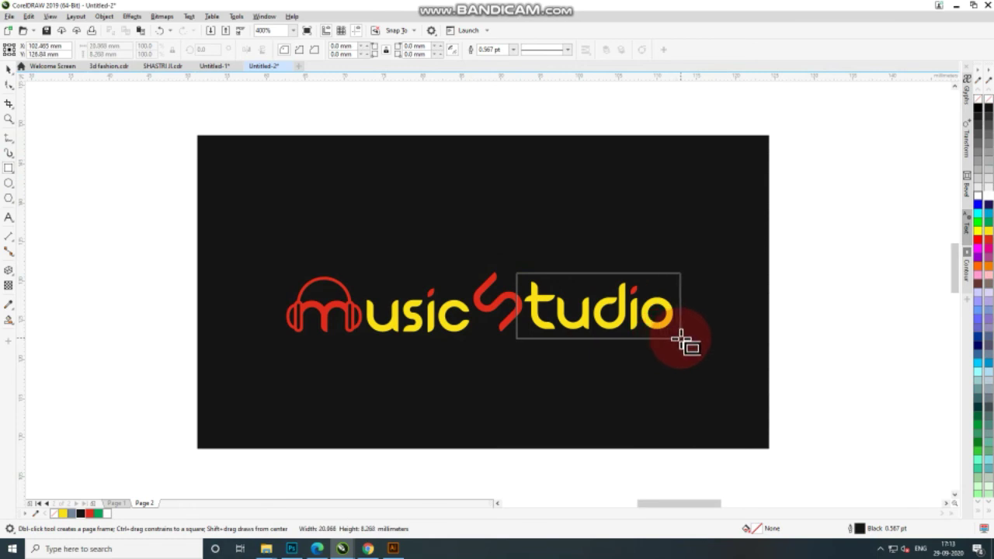
left_click(9, 84)
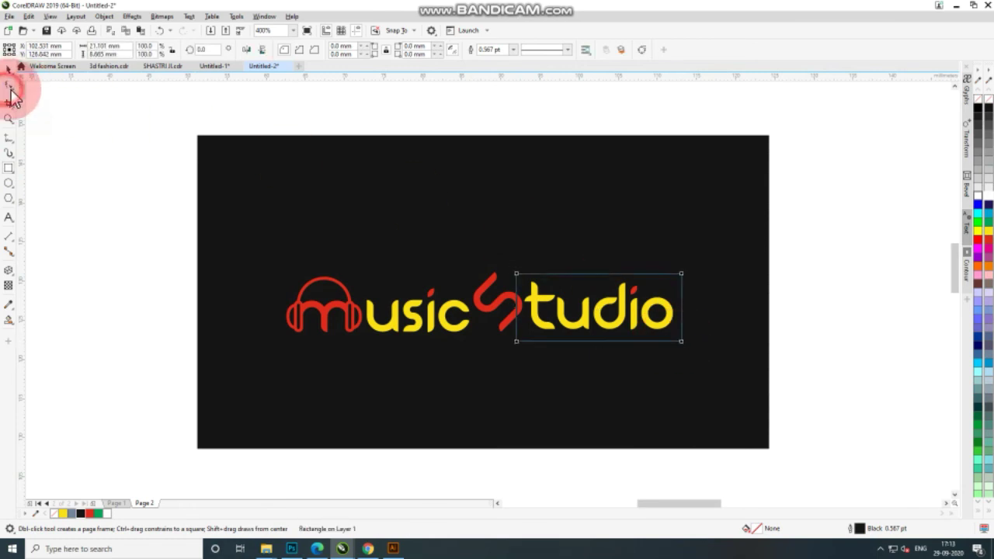
left_click(518, 275)
left_click_drag(518, 277, 572, 284)
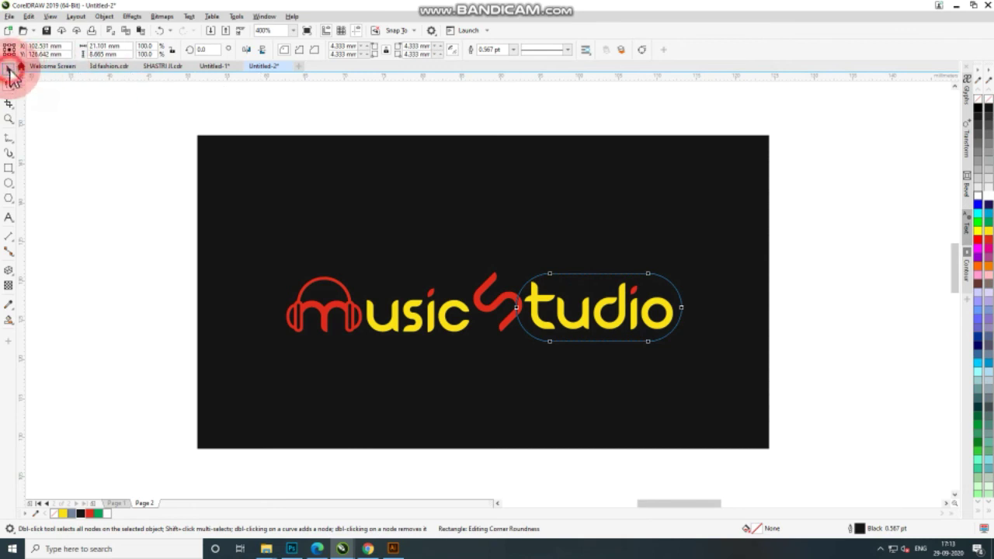
left_click(9, 70)
left_click_drag(516, 347, 507, 350)
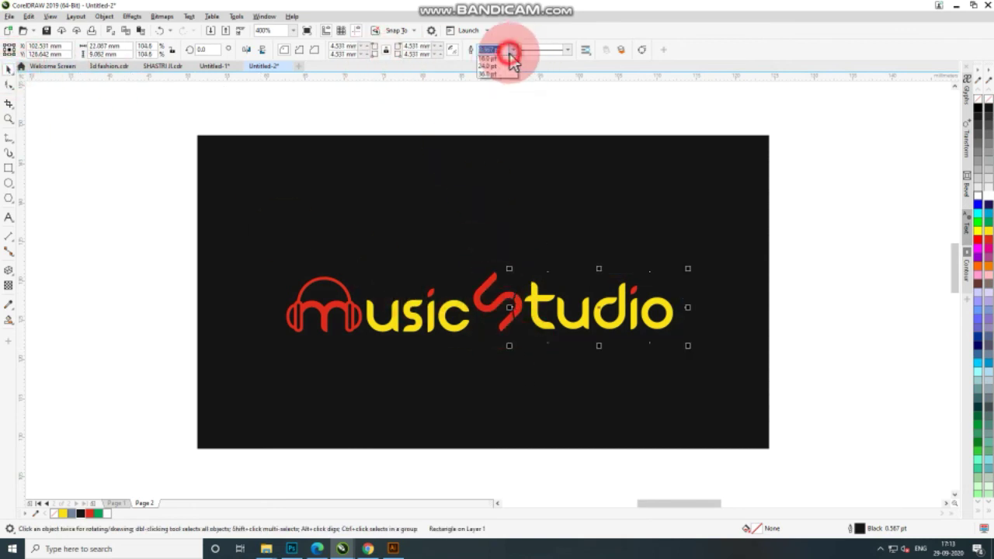
Step: Give the pill rectangle a white outline 1.5 pt thick
left_click(487, 122)
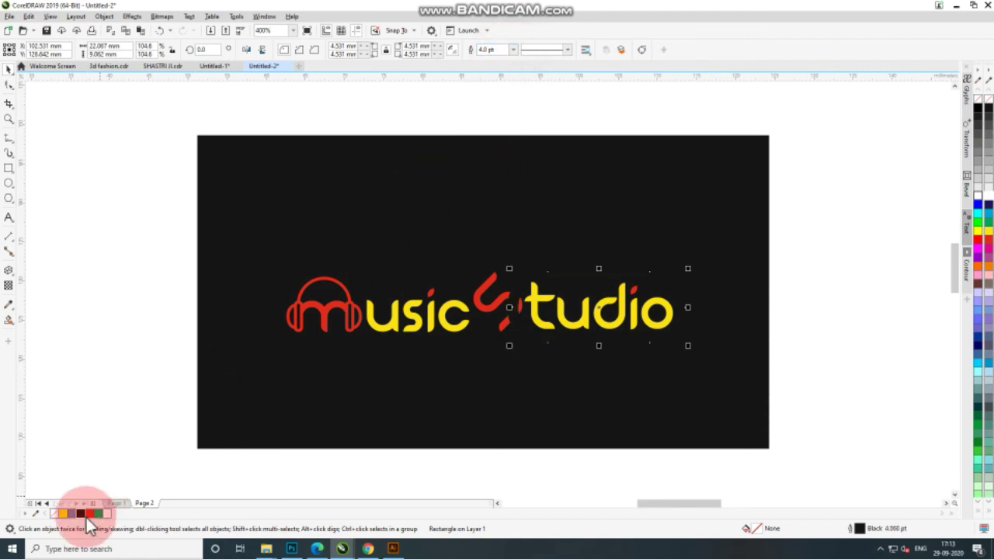
right_click(107, 513)
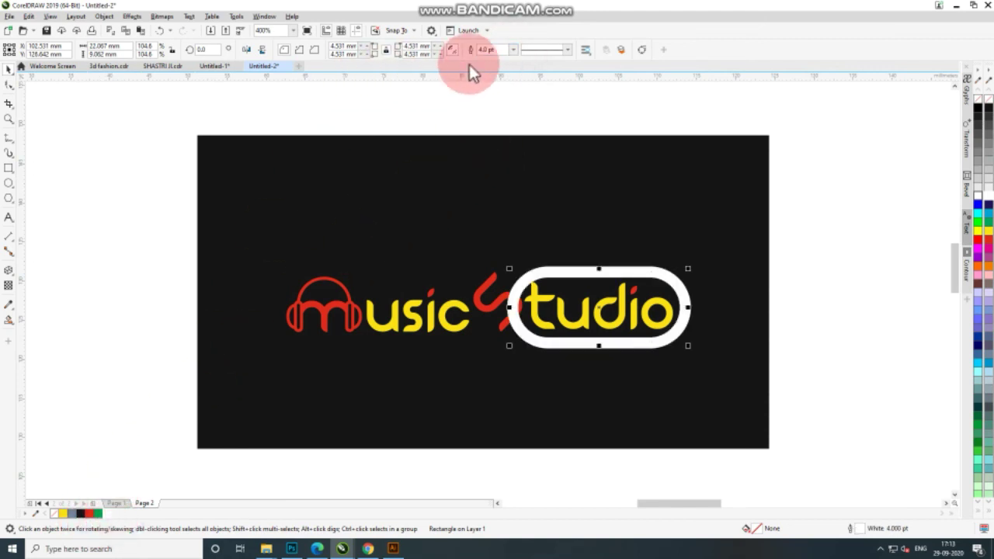
left_click(513, 50)
left_click(499, 106)
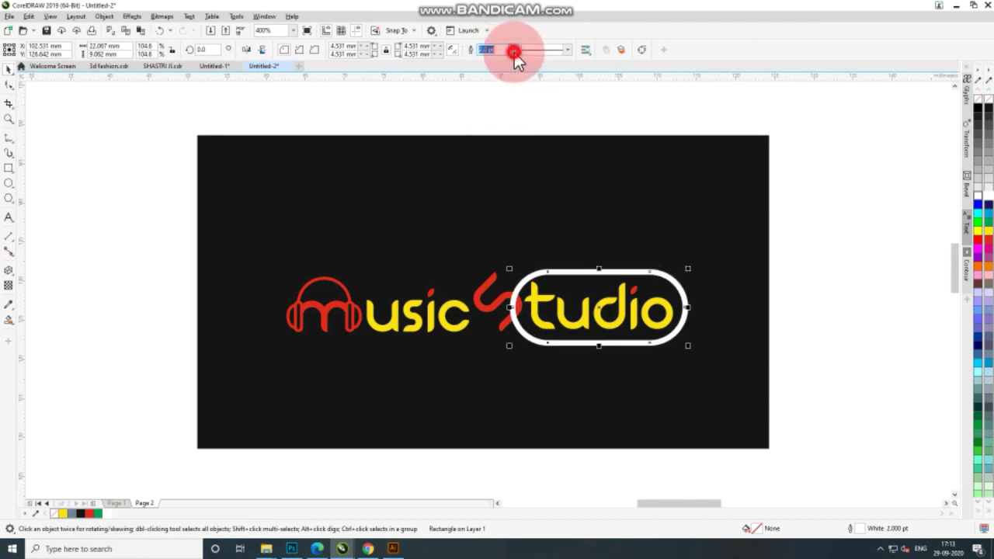
left_click(514, 50)
left_click(499, 99)
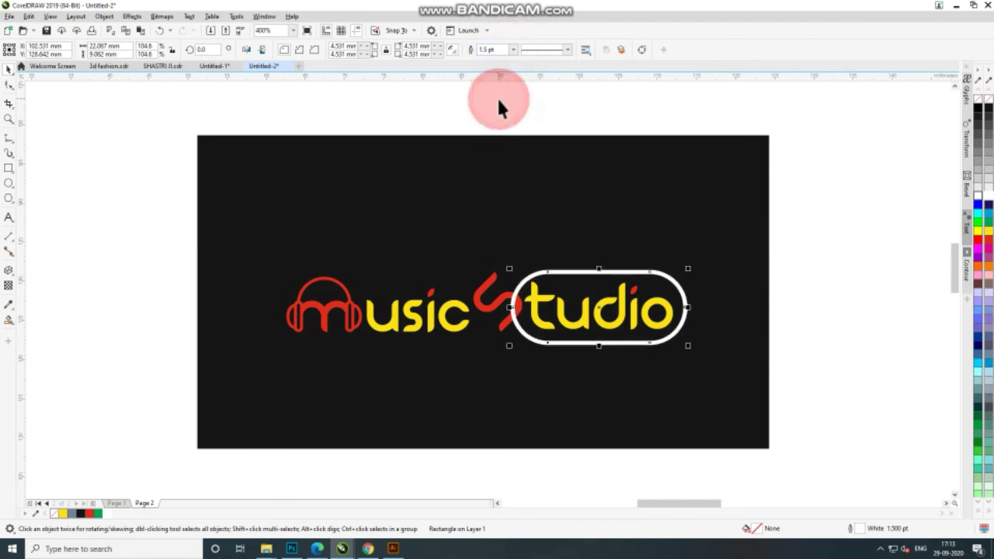
left_click(815, 231)
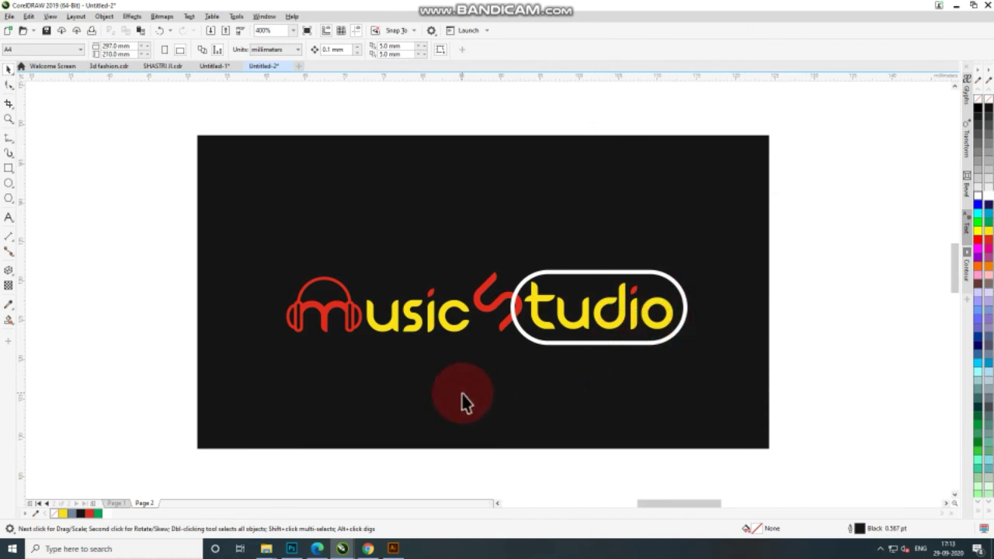